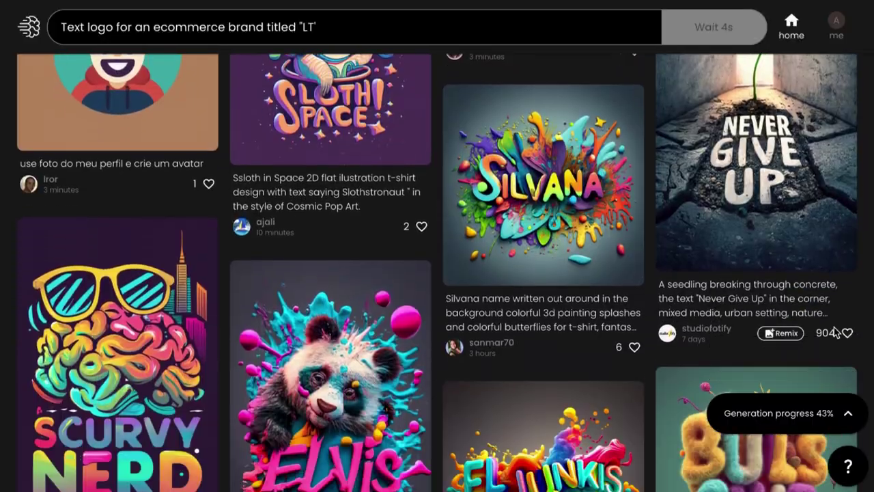
- Scroll through the Terms of Service and Privacy Policy text
scroll(833, 328, down, 10)
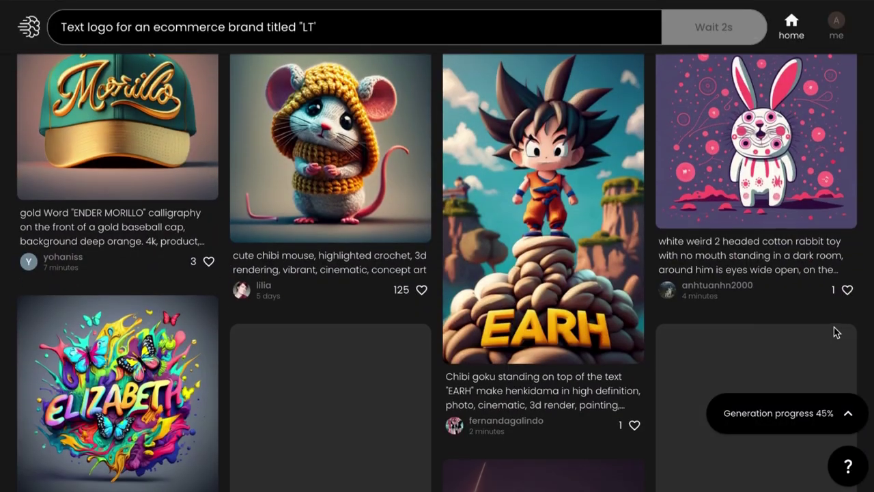
scroll(833, 328, up, 5)
scroll(834, 329, up, 1)
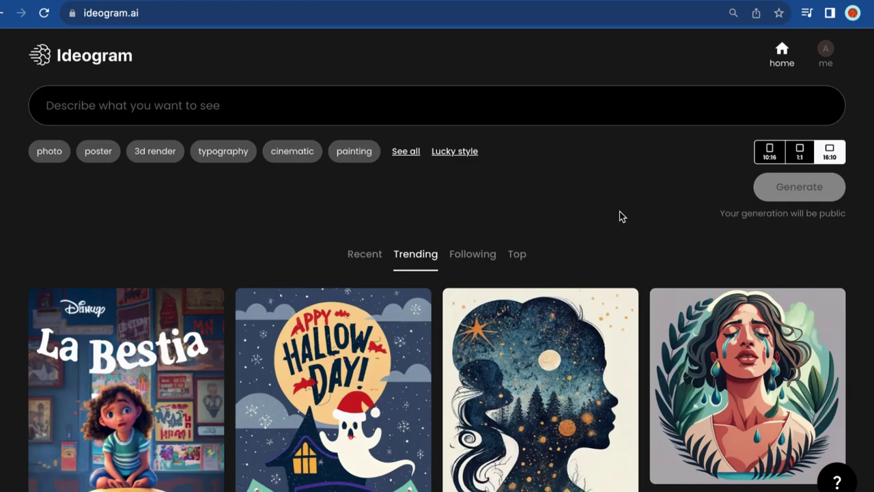
scroll(583, 488, down, 6)
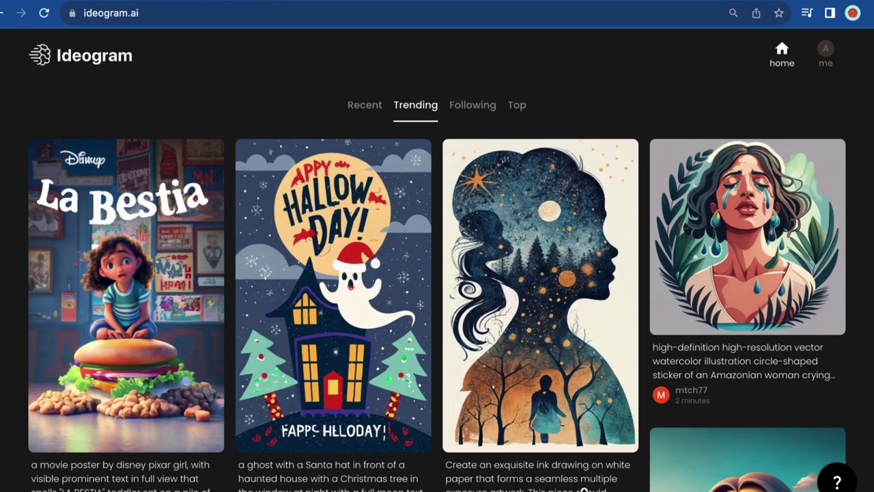
scroll(583, 489, down, 4)
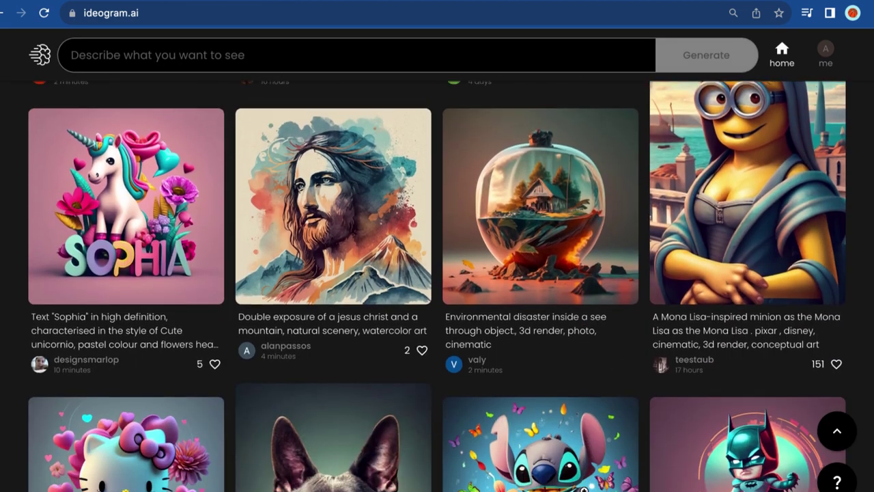
scroll(583, 488, down, 3)
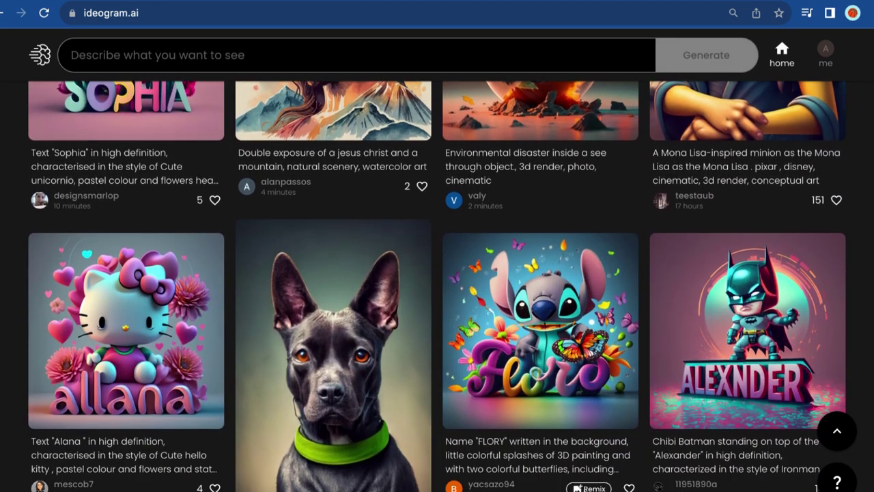
scroll(584, 489, down, 4)
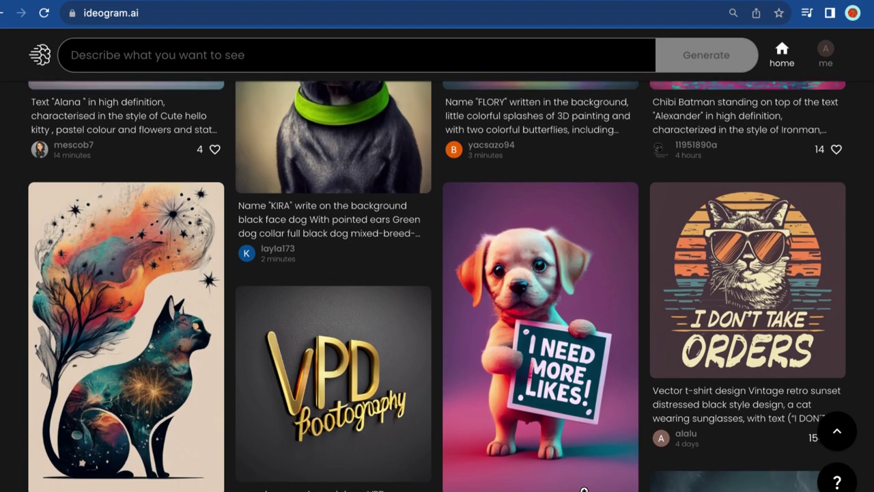
scroll(584, 487, down, 4)
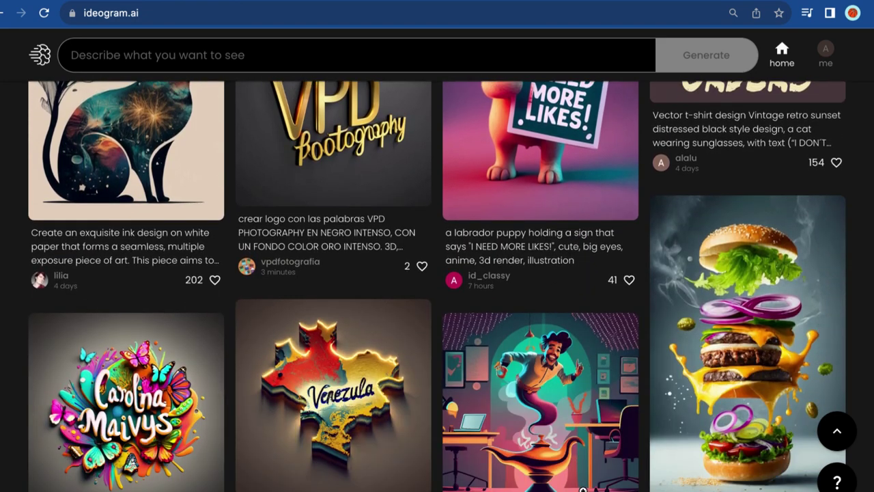
scroll(584, 488, down, 2)
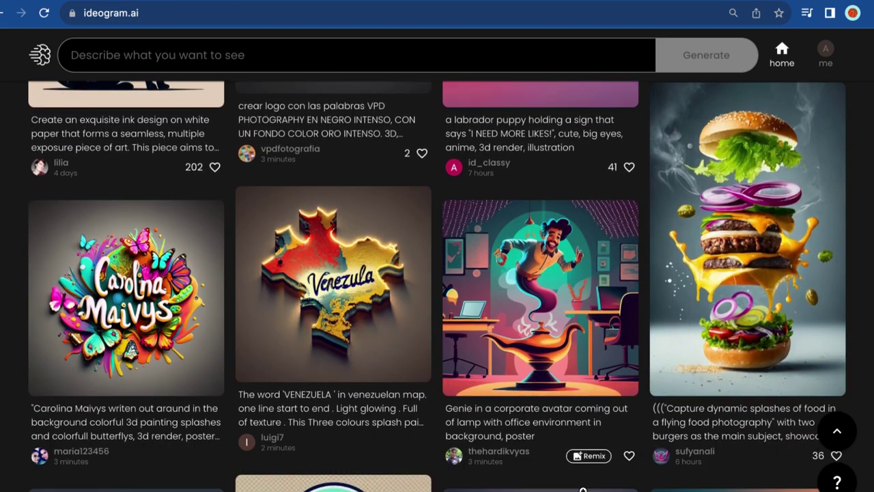
scroll(584, 489, down, 5)
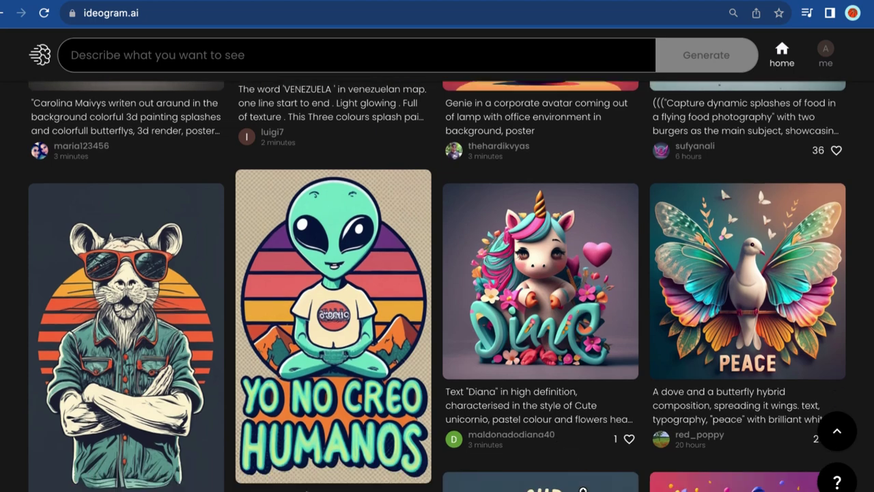
scroll(584, 489, down, 2)
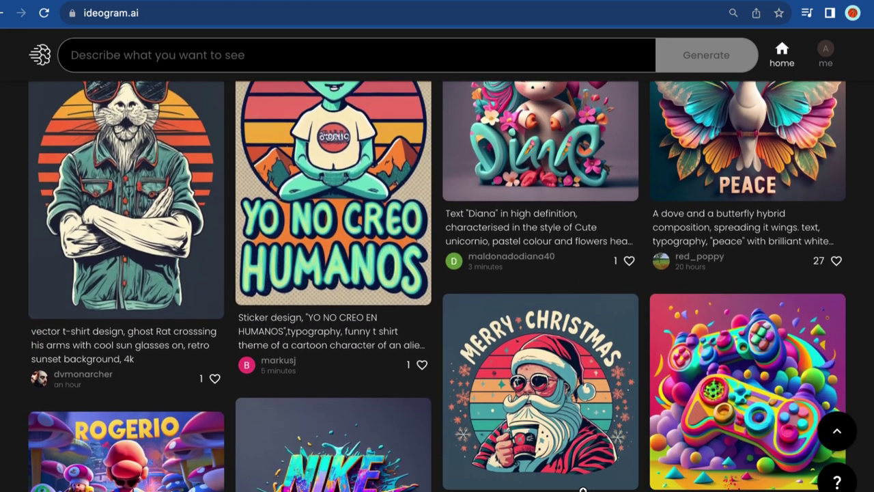
scroll(584, 488, down, 2)
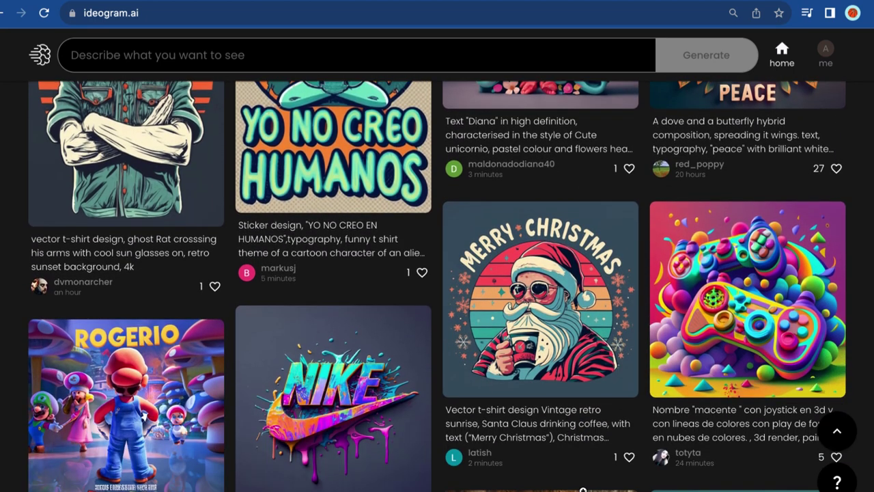
scroll(582, 489, down, 1)
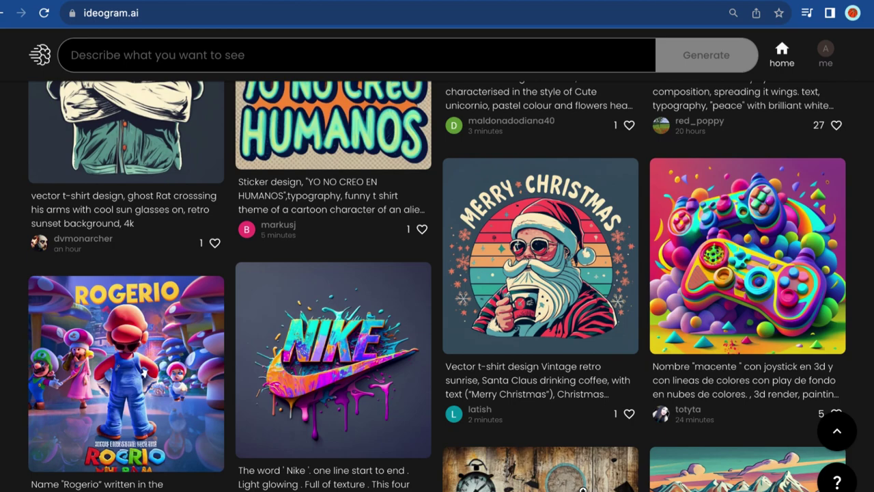
scroll(582, 488, down, 8)
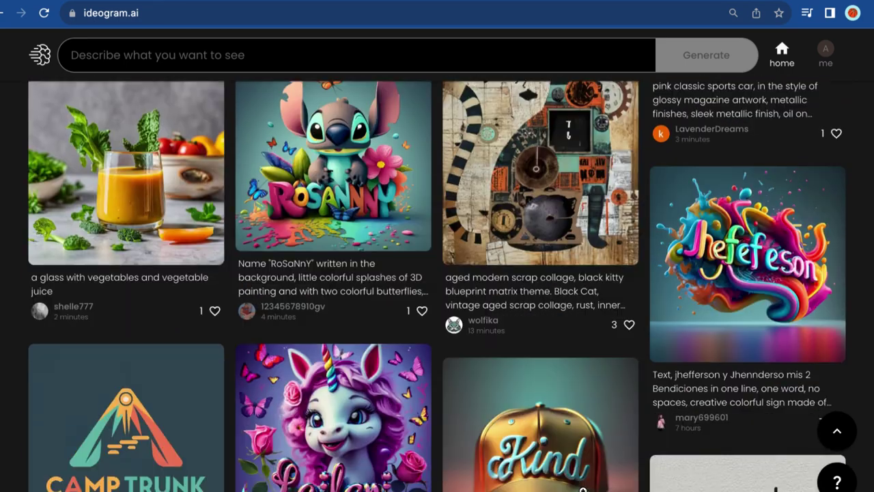
scroll(582, 489, down, 4)
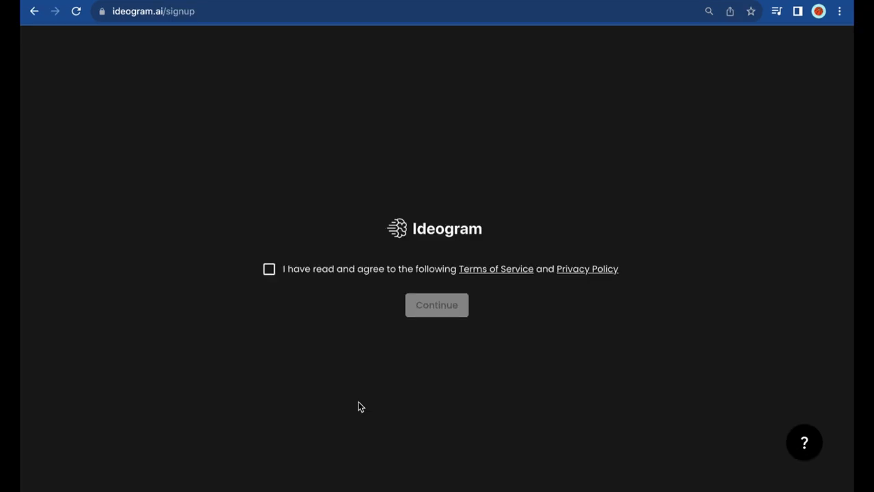
- Accept the terms, enter a display handle, and complete the registration
click(269, 270)
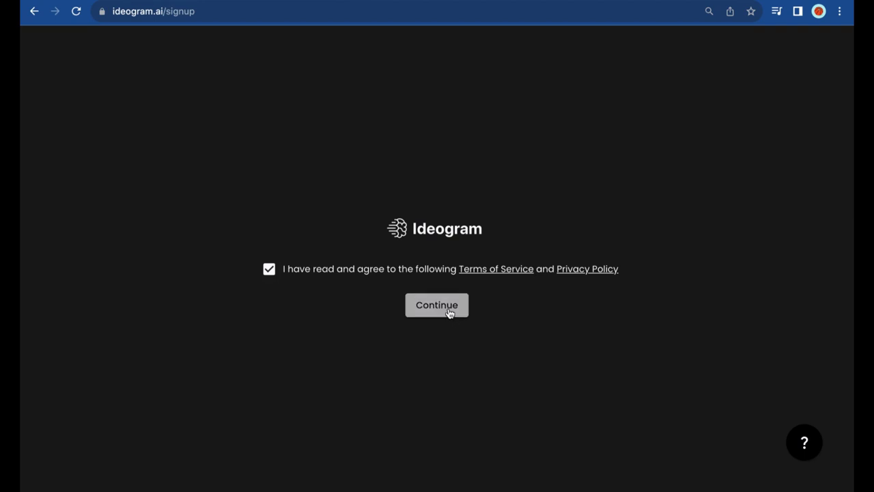
click(448, 307)
text(amber54)
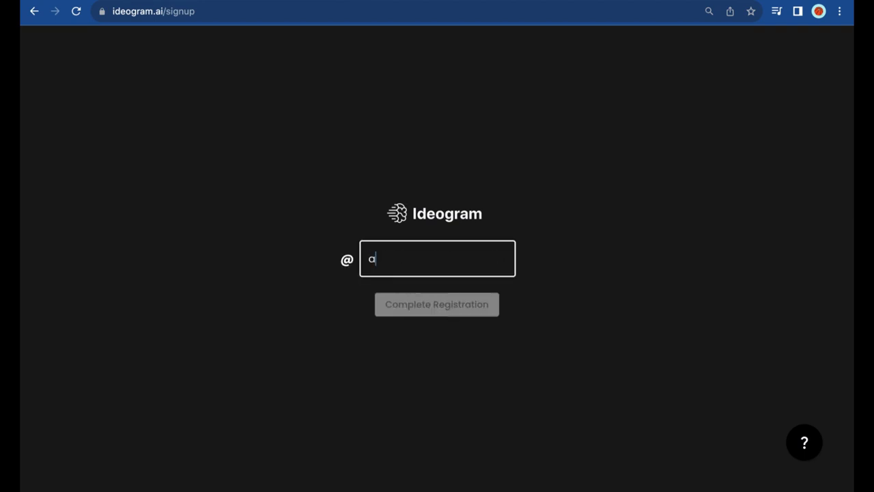
click(453, 307)
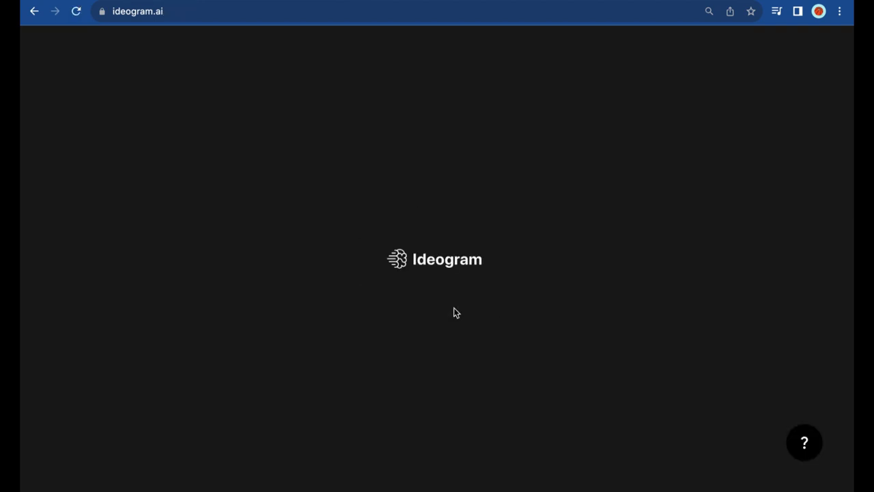
scroll(547, 239, down, 5)
scroll(546, 239, up, 3)
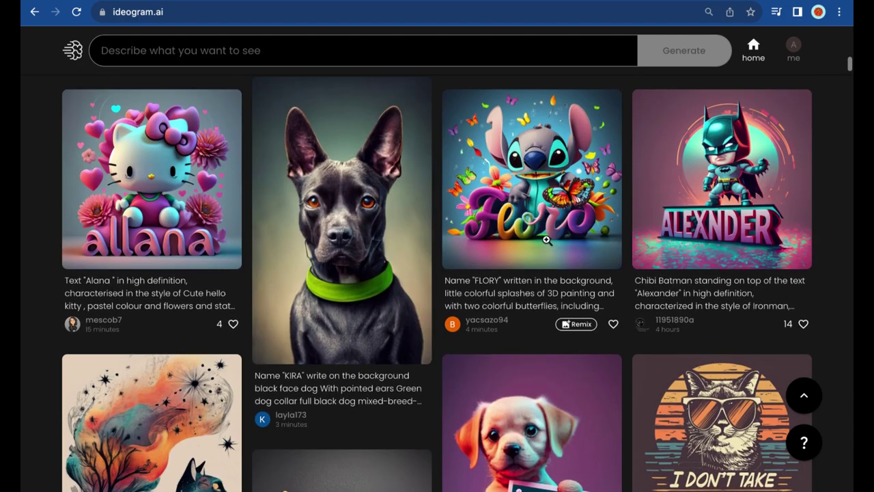
scroll(546, 239, up, 4)
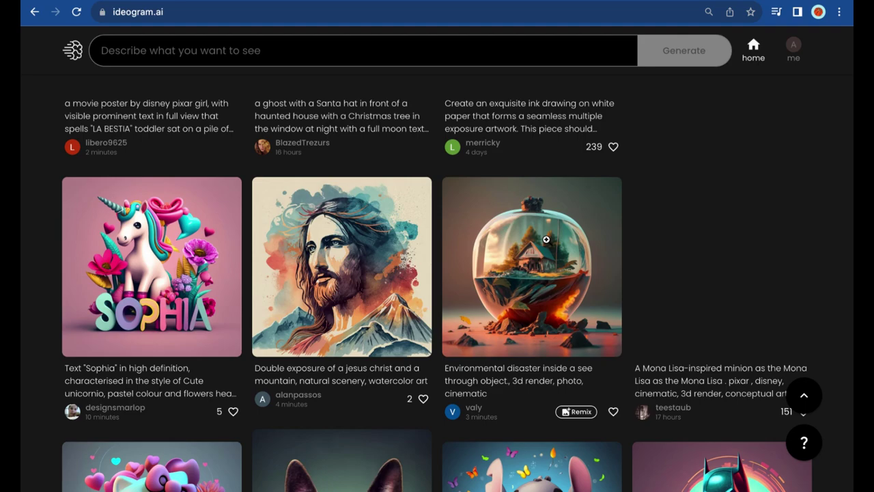
scroll(546, 239, down, 7)
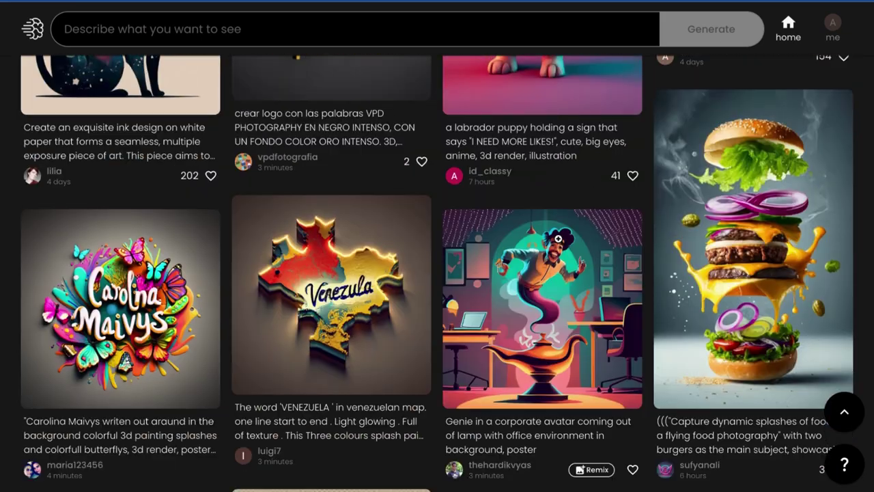
scroll(558, 238, down, 15)
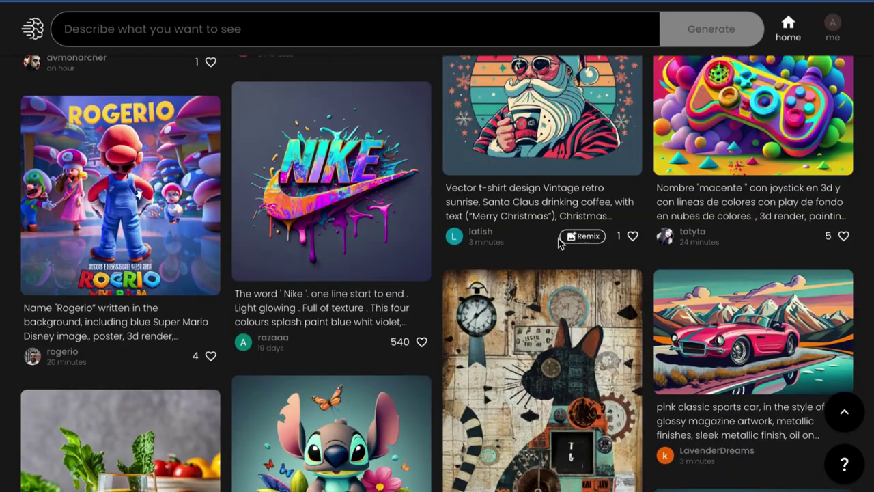
scroll(558, 242, down, 15)
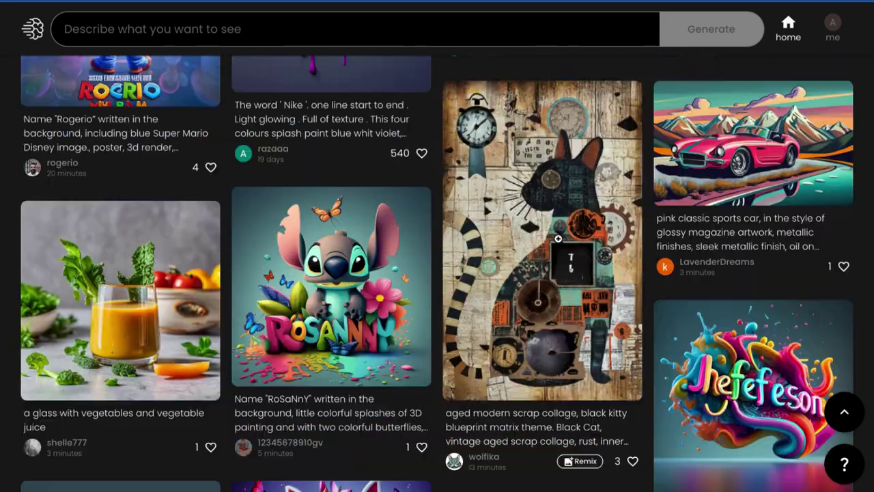
scroll(558, 238, down, 1)
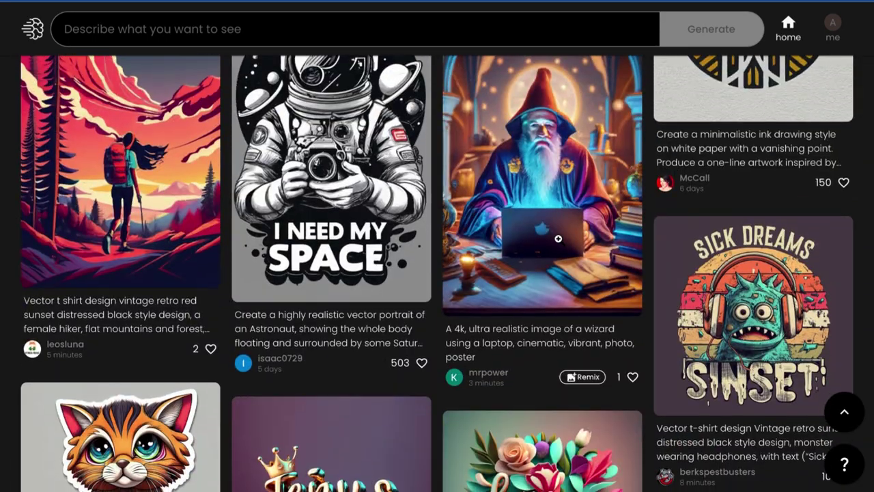
scroll(558, 239, down, 8)
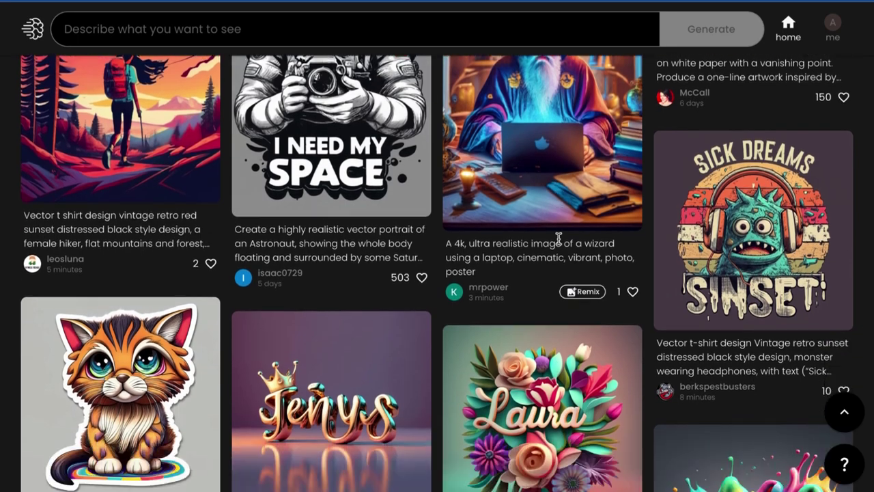
scroll(558, 238, down, 8)
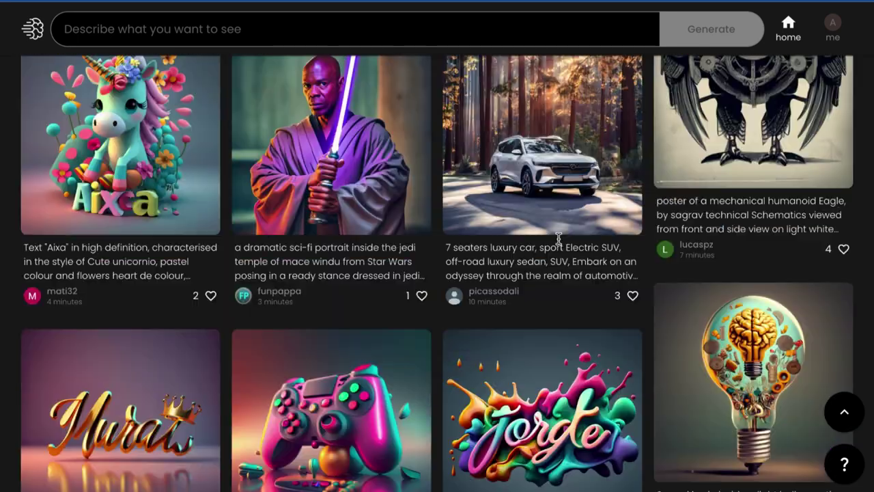
scroll(557, 238, up, 2)
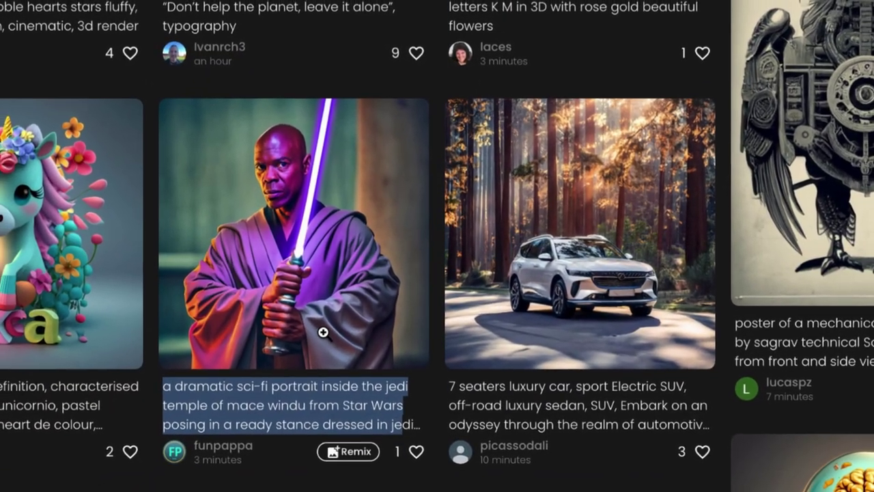
- Copy the full prompt from the Jedi portrait image
click(336, 333)
drag(508, 48, 792, 121)
key(ctrl+c)
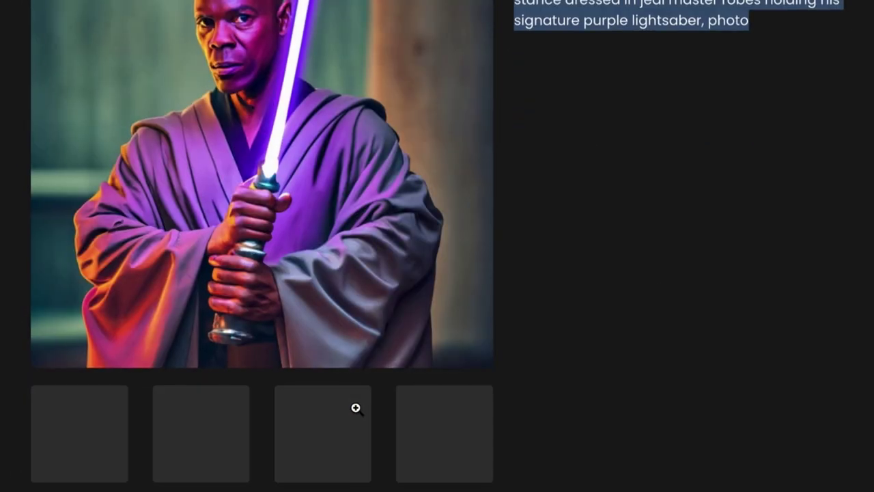
key(Escape)
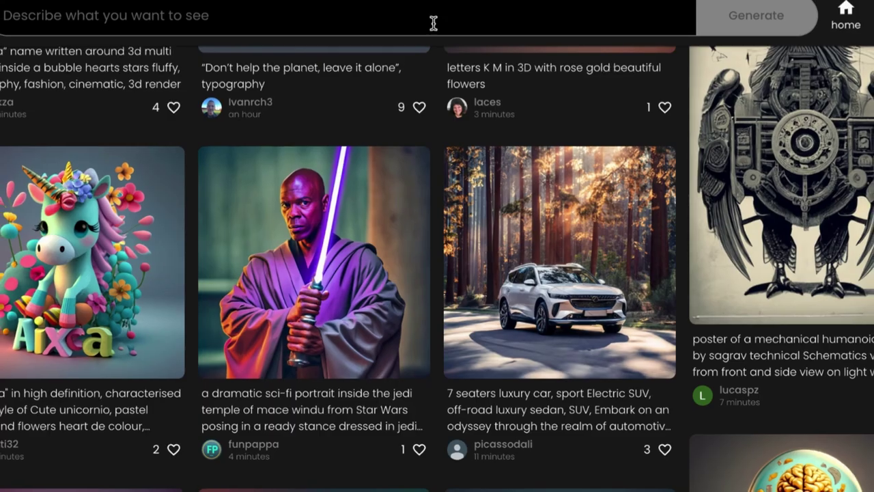
- Paste the Jedi prompt, remove the Mace Windu reference, and generate the fighter images
click(433, 23)
key(ctrl+v)
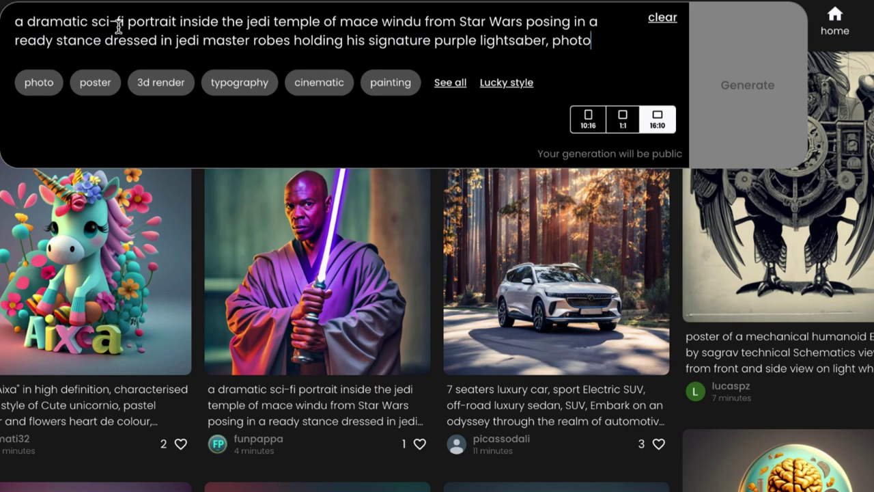
drag(367, 21, 565, 20)
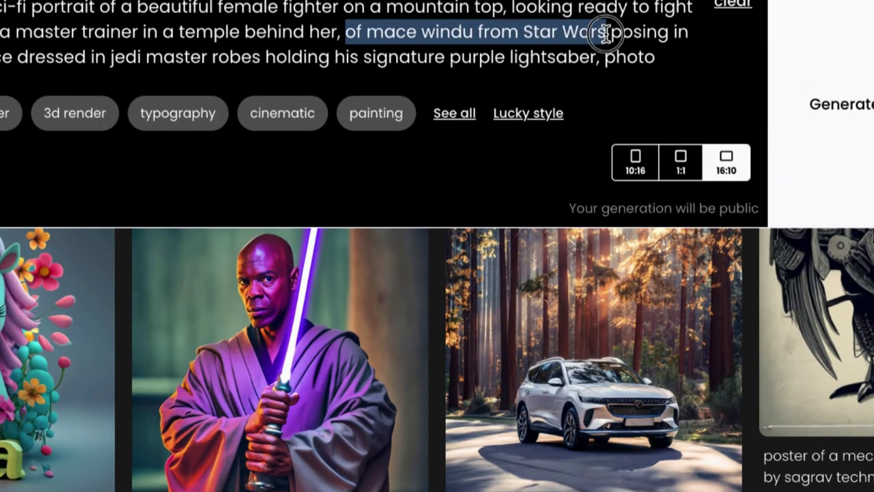
key(BackSpace)
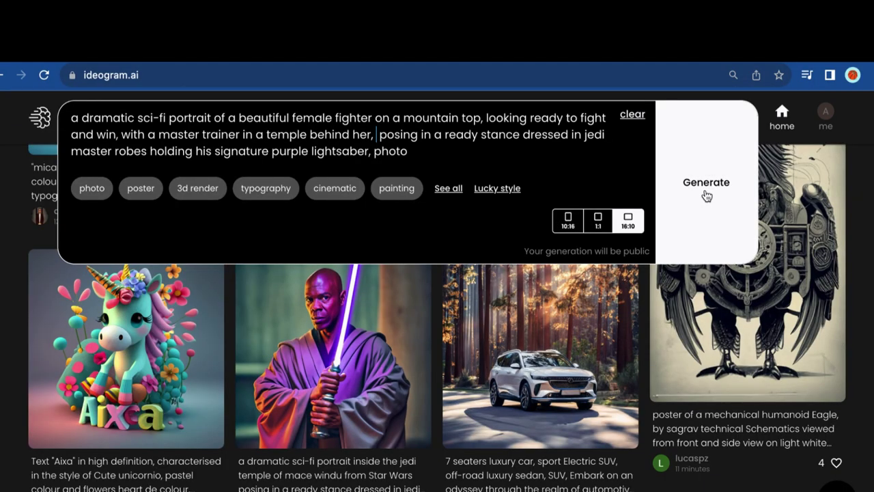
click(841, 113)
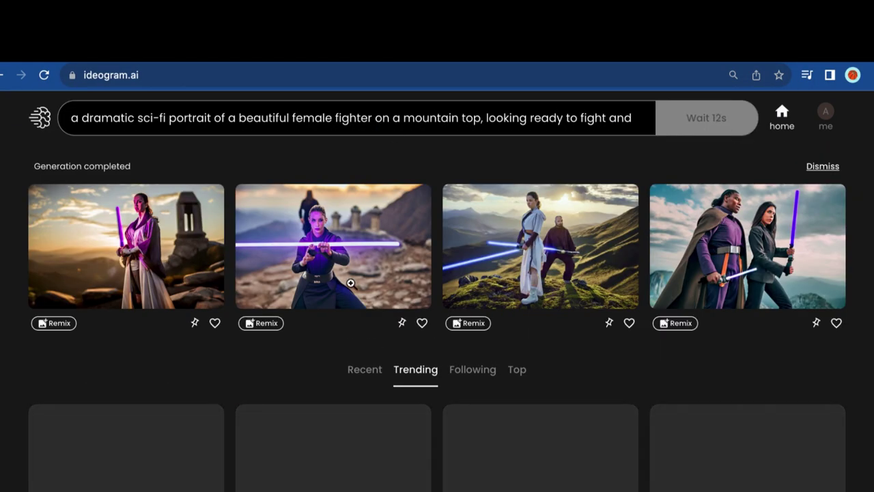
- Inspect each of the four generated fighter variations, then close the details and scroll
click(189, 267)
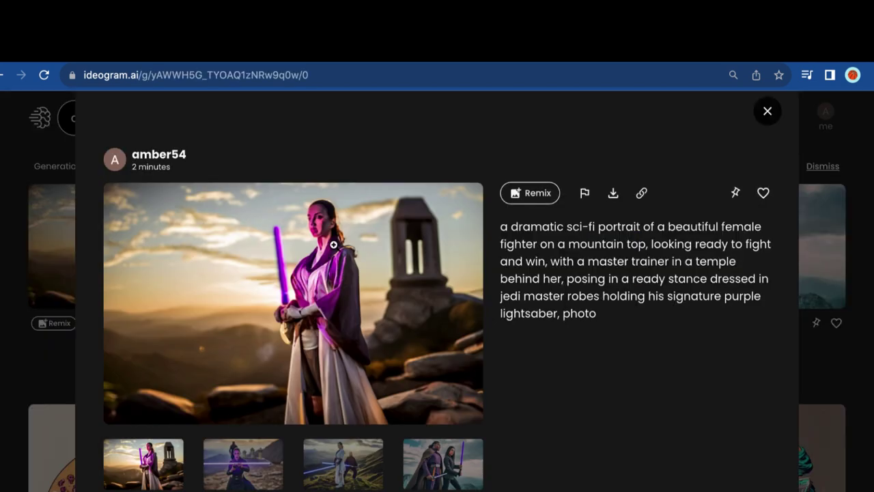
click(250, 461)
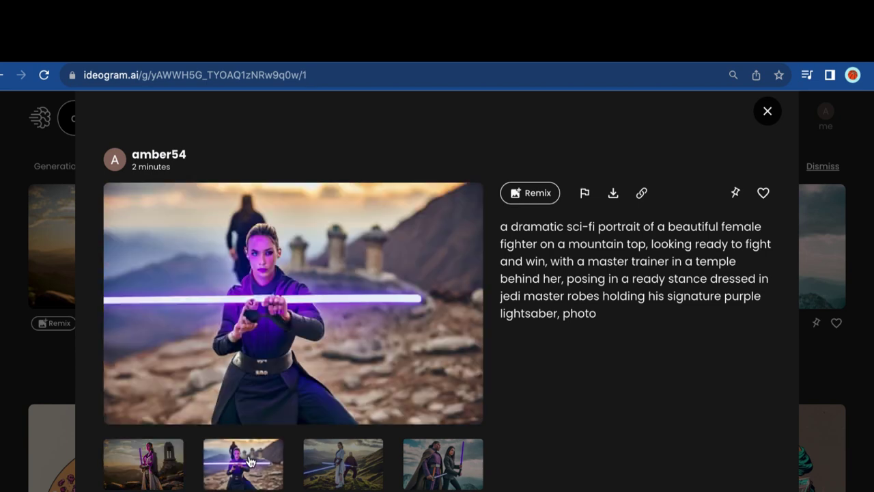
click(351, 471)
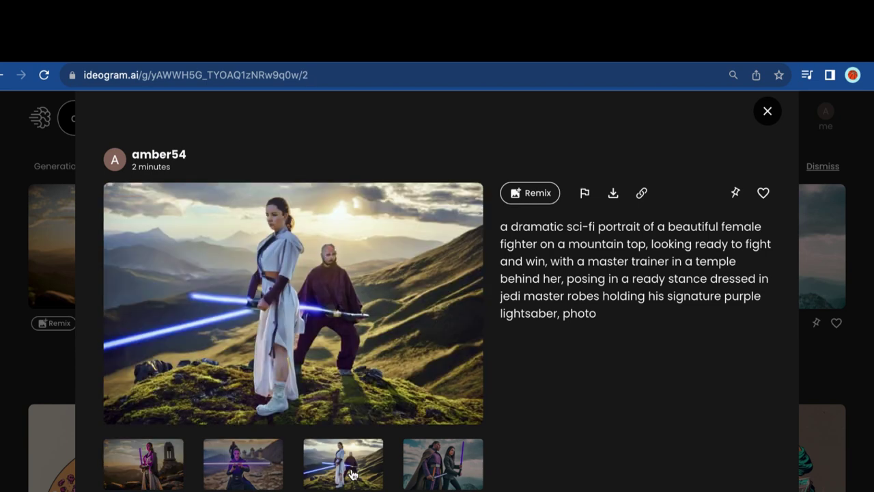
click(447, 479)
click(153, 476)
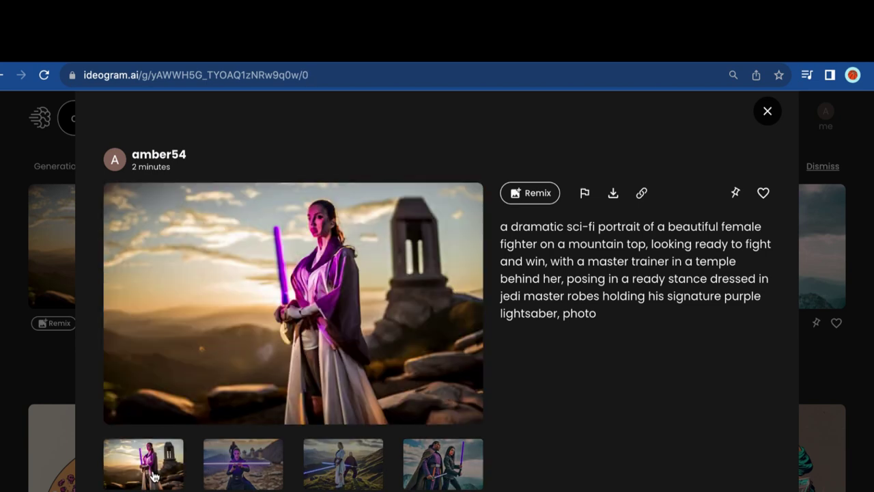
click(768, 111)
scroll(749, 438, down, 5)
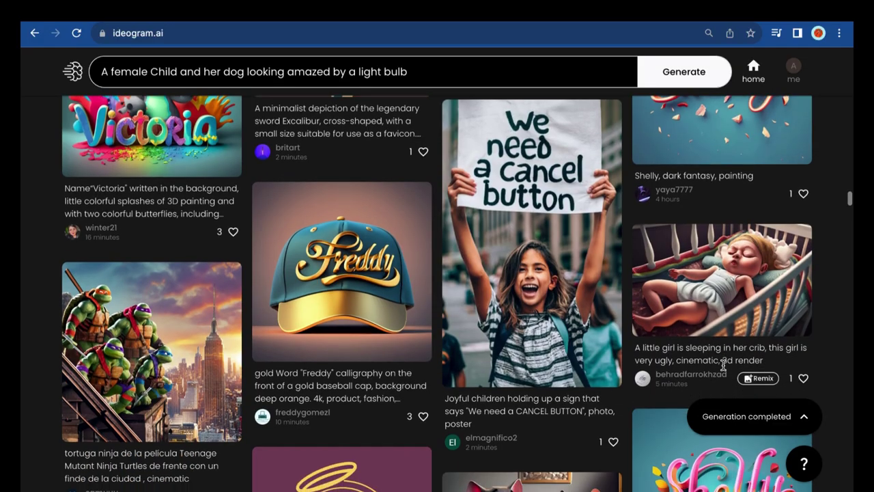
- Follow the Flava baby girl image back to the Paul baby boy original and copy its prompt
scroll(723, 366, down, 10)
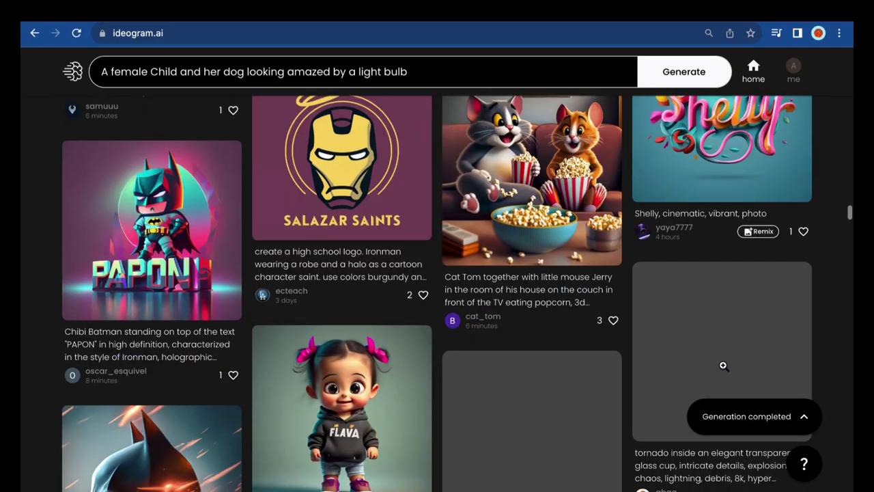
click(341, 357)
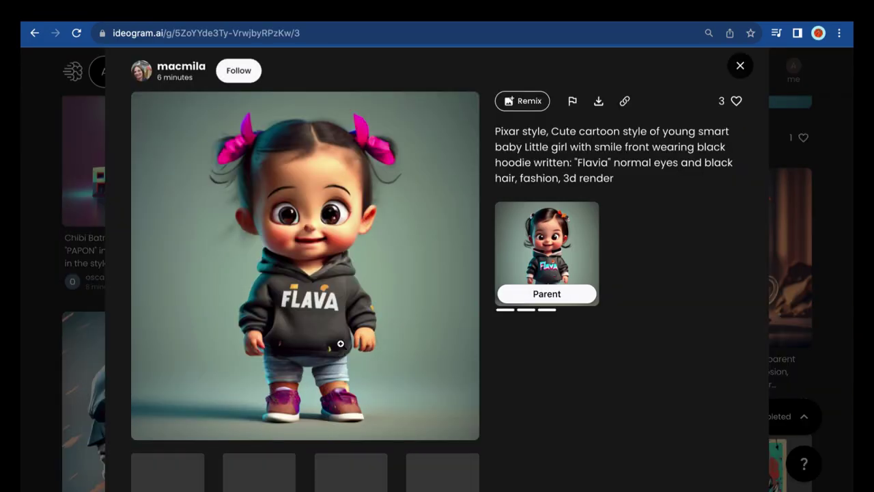
click(560, 237)
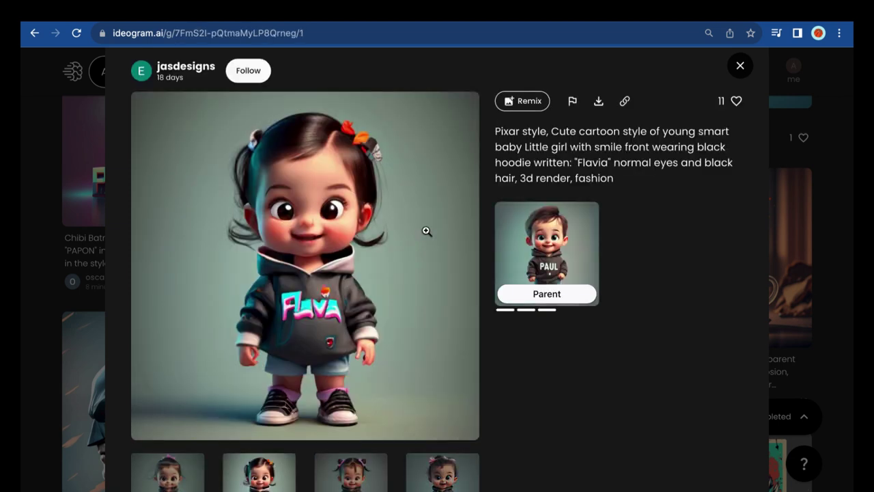
click(553, 258)
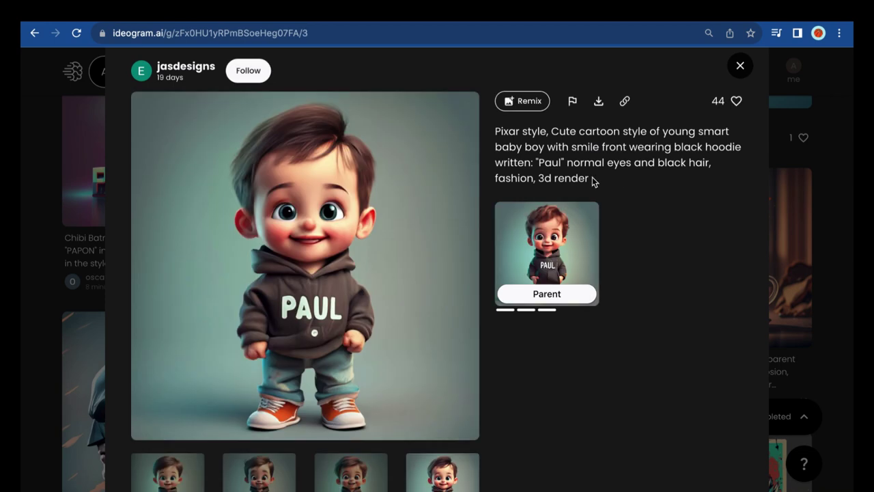
drag(592, 179, 495, 137)
key(ctrl+c)
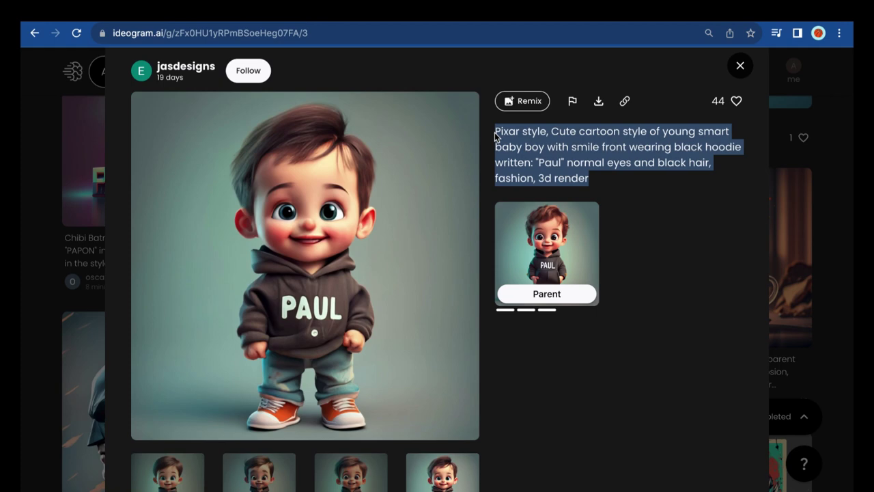
click(741, 67)
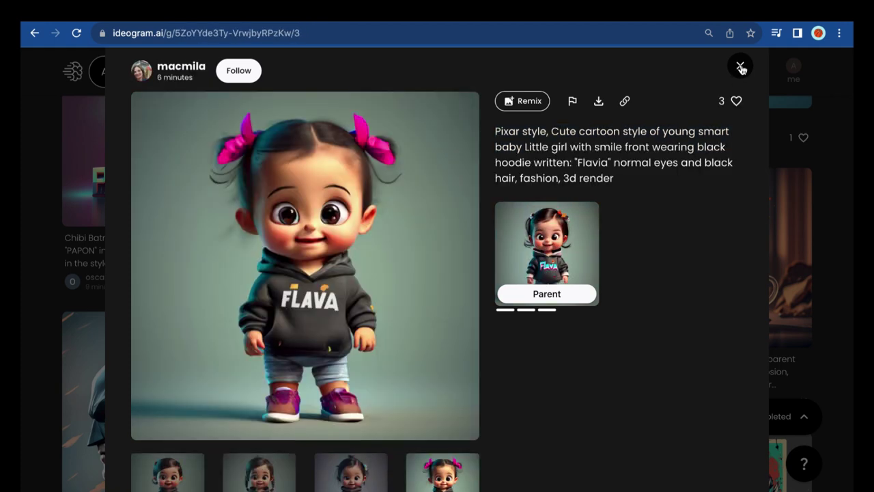
click(740, 67)
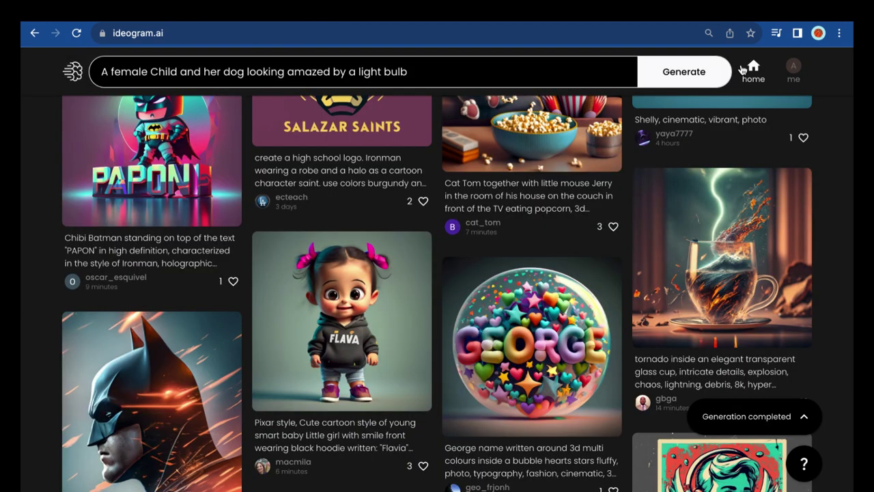
- Replace the prompt with the copied Paul prompt, drop 'boy' for a baby girl, and generate
click(473, 68)
key(BackSpace)
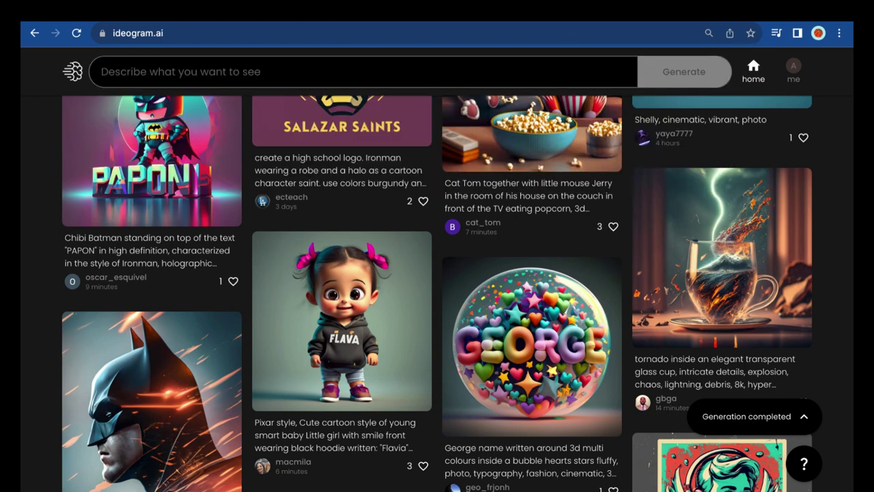
key(ctrl+v)
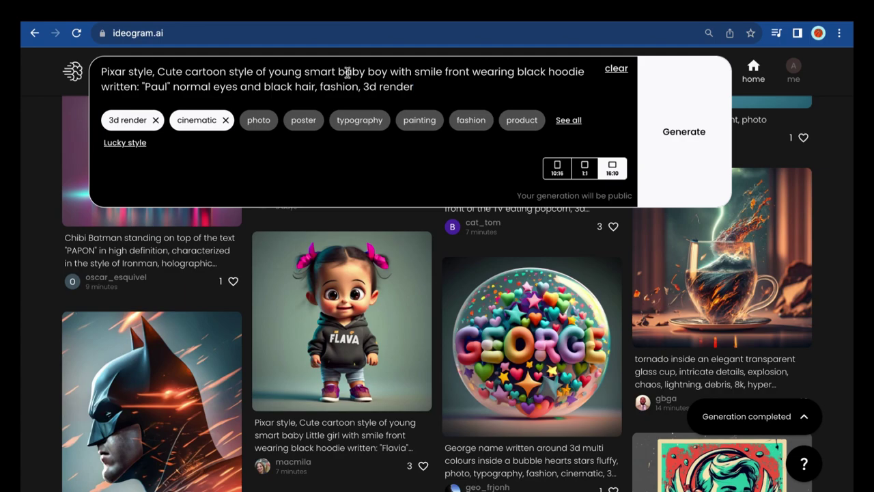
click(388, 73)
key(BackSpace)
key(BackSpace)
key(BackSpace)
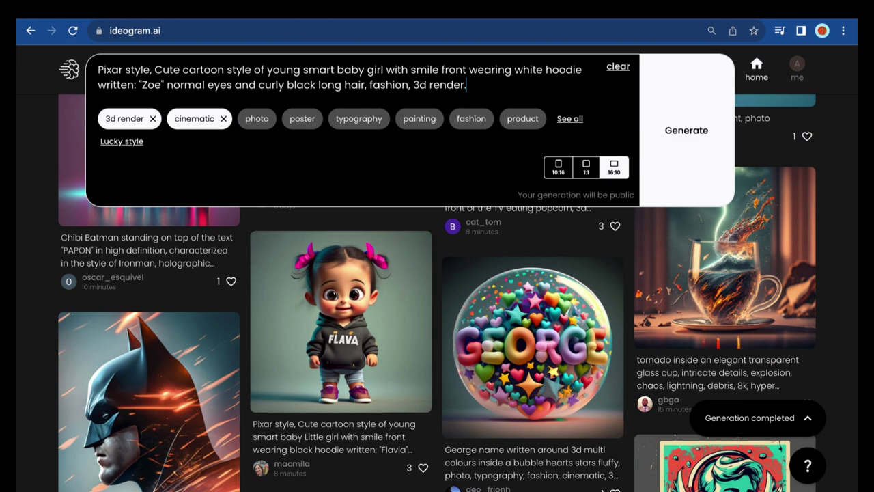
click(715, 133)
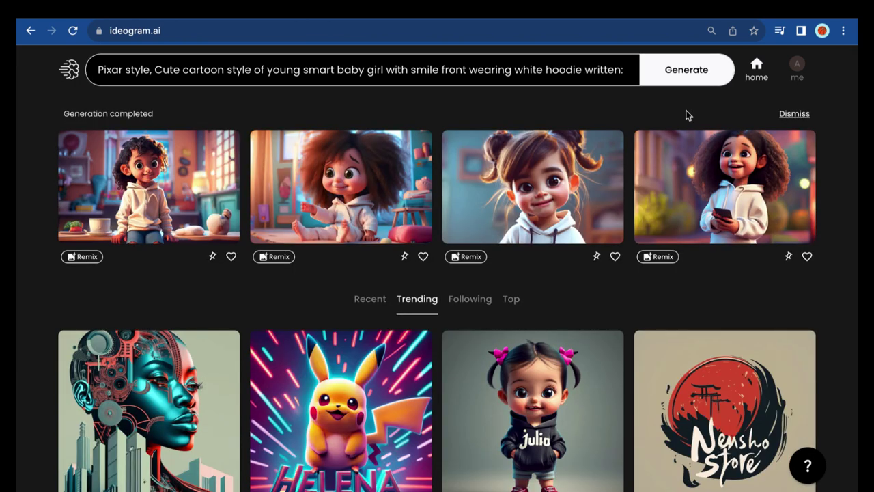
- Compare all four baby girl results and remix the phone-holding girl image
click(686, 133)
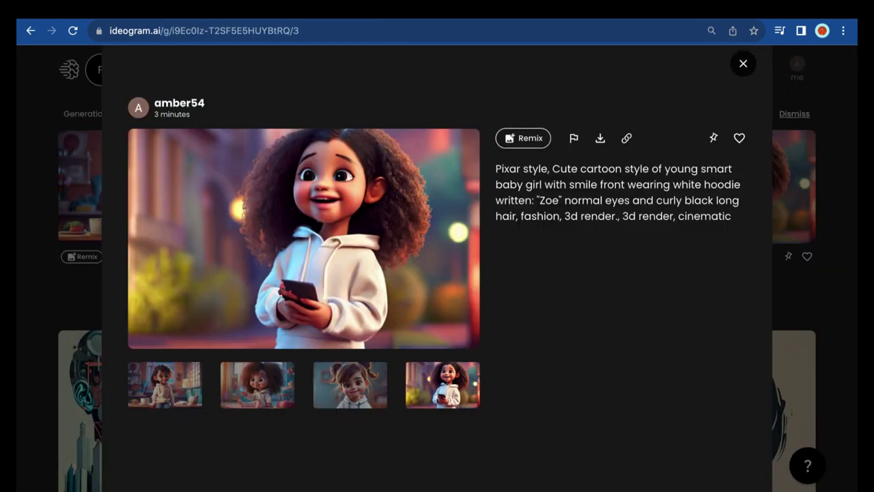
click(353, 388)
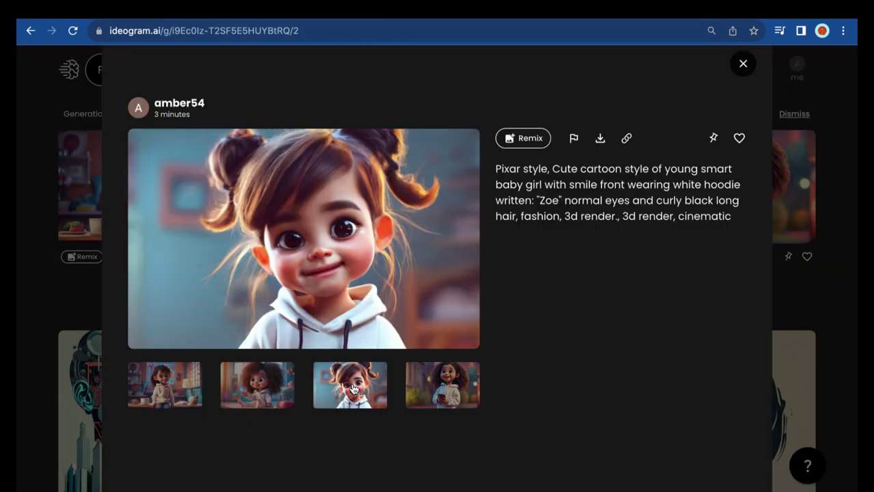
click(276, 391)
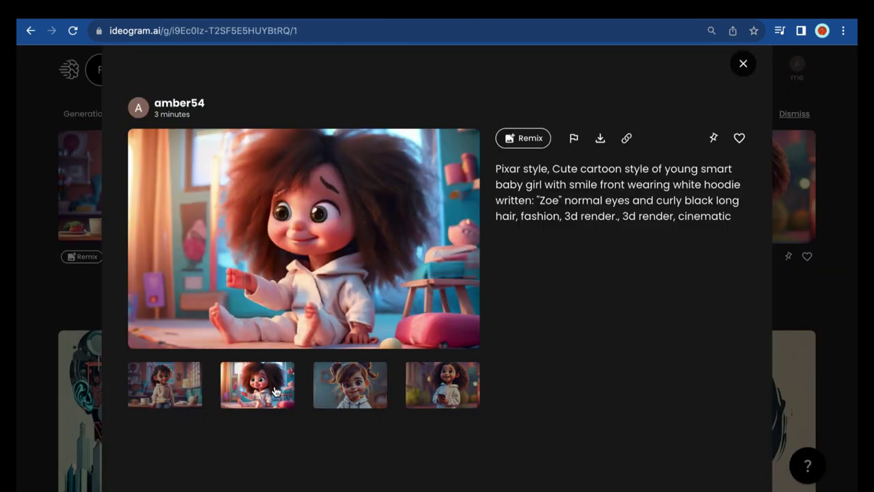
click(157, 387)
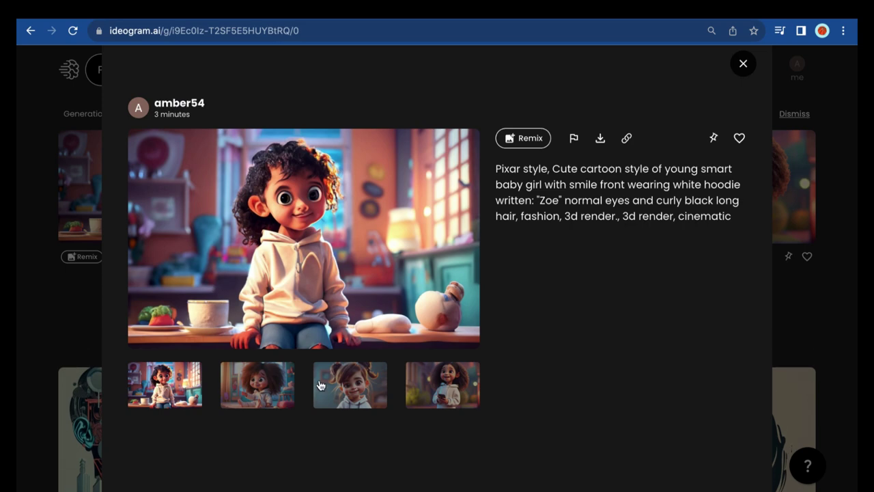
click(443, 393)
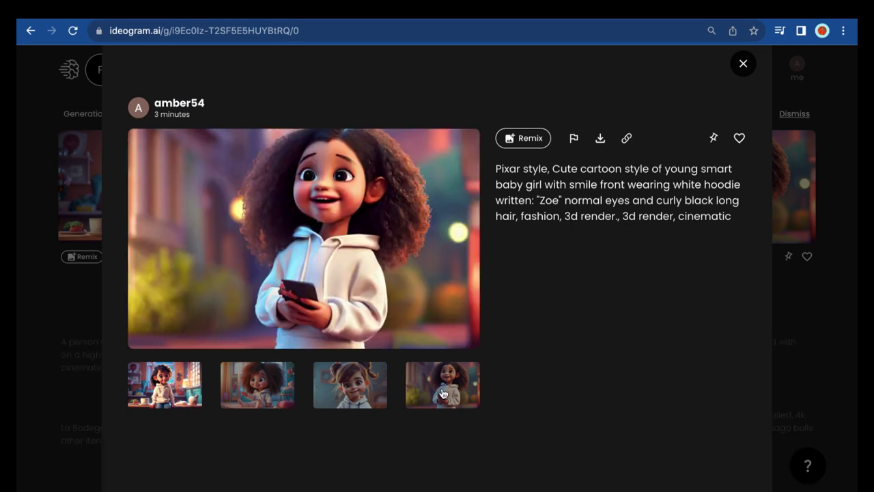
click(526, 140)
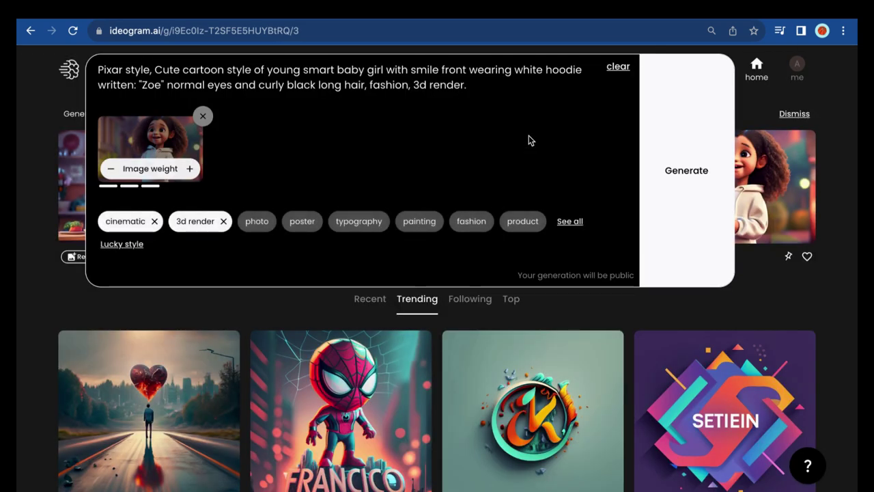
- Add fashion and typography styles, leaving photo off, and generate the remixed images
click(256, 221)
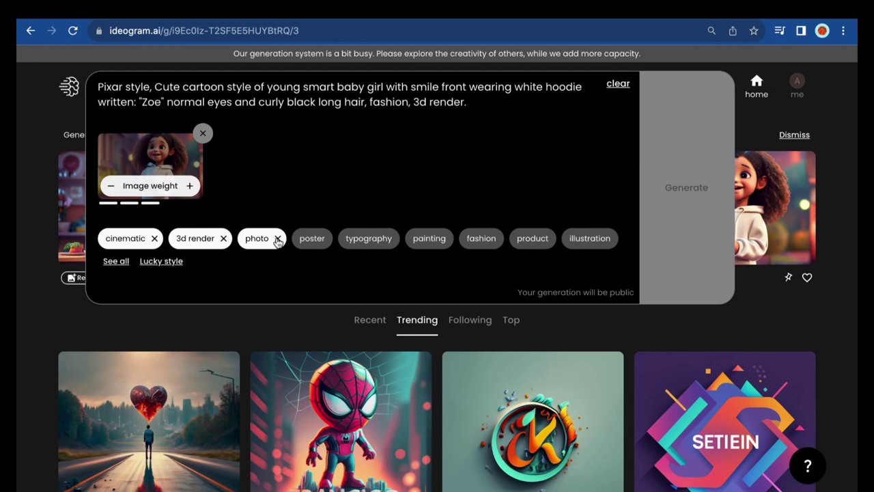
click(278, 238)
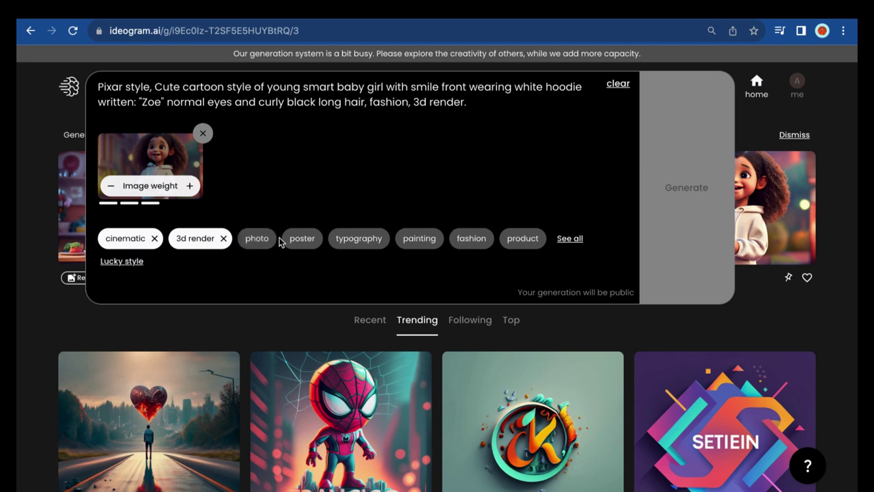
click(471, 240)
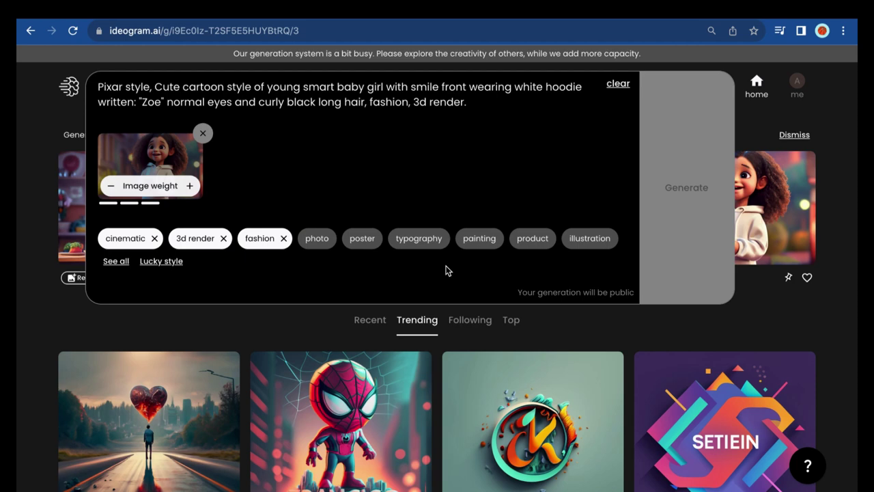
click(418, 238)
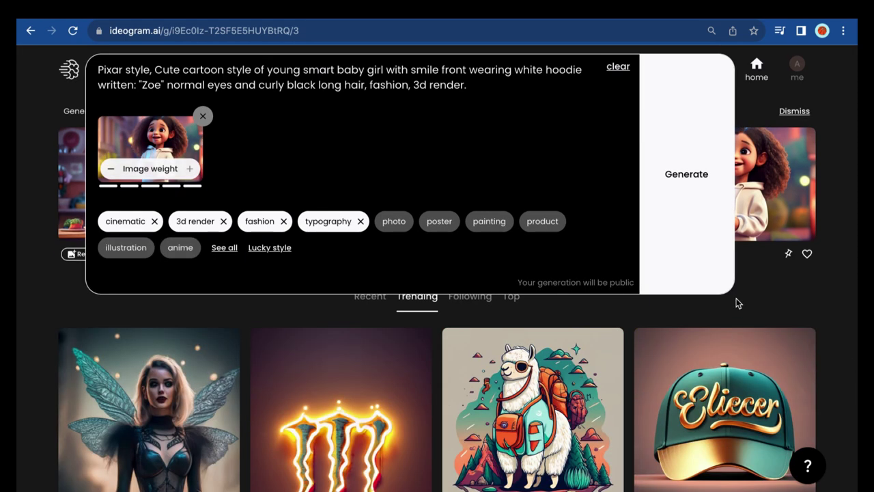
click(692, 179)
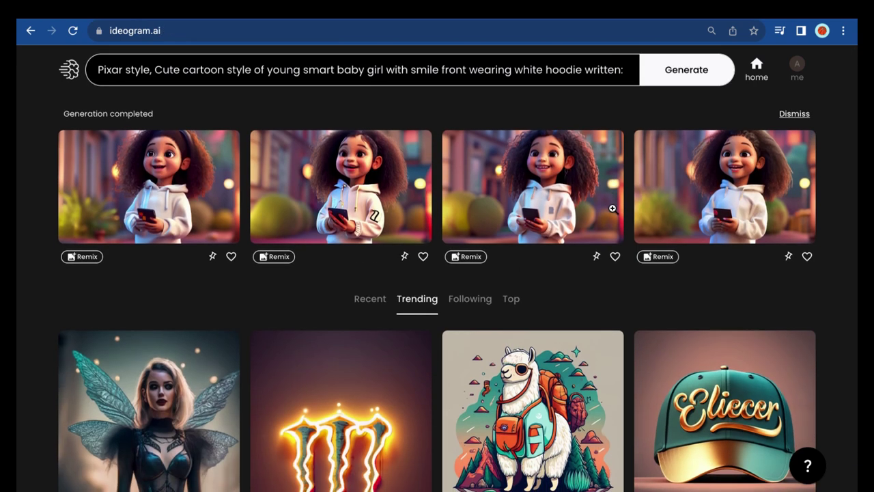
- Browse the four remix variations, then open their parent phone-holding girl image
click(159, 196)
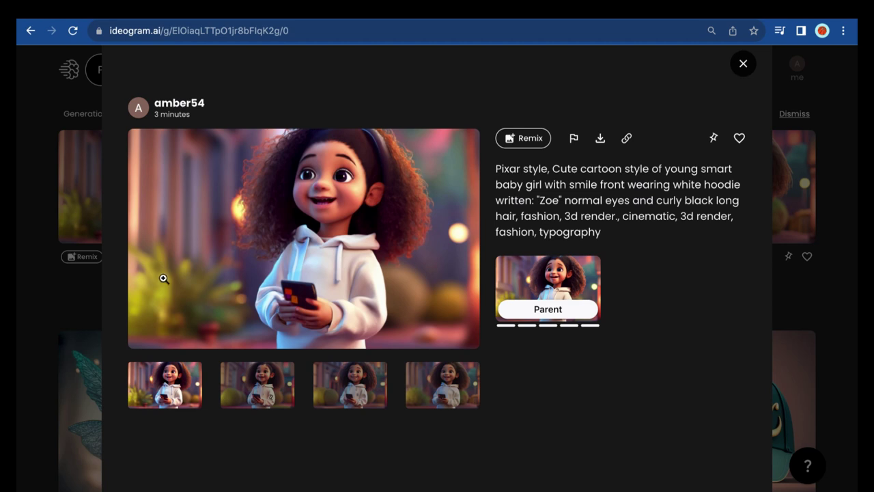
click(256, 387)
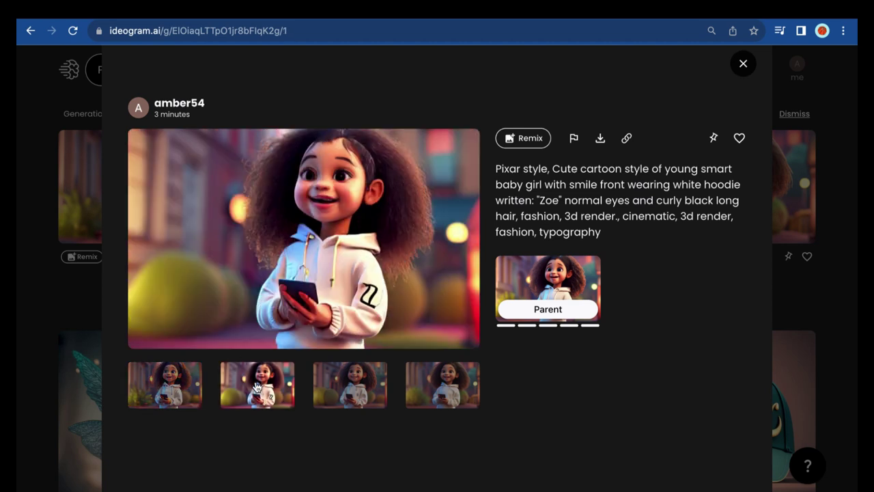
click(344, 390)
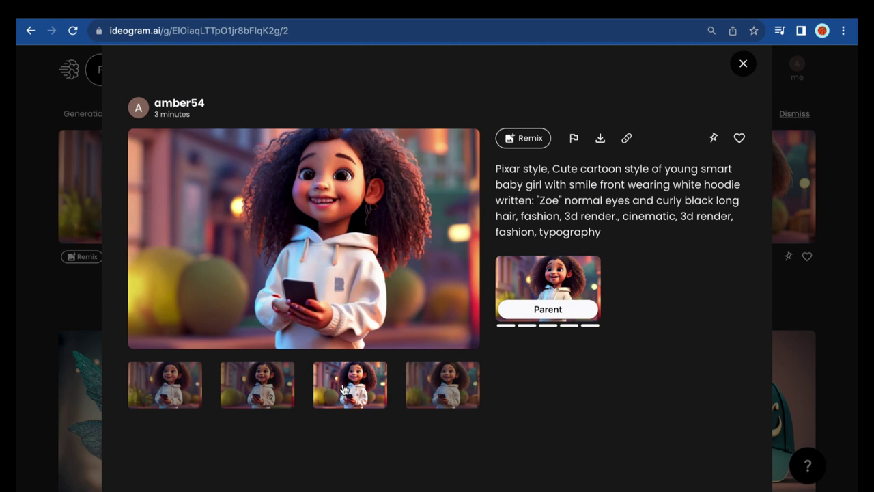
click(443, 386)
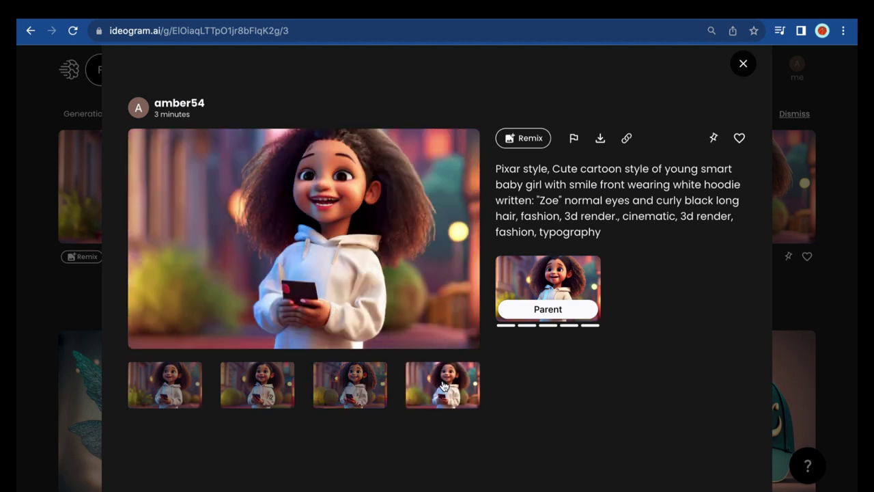
click(358, 393)
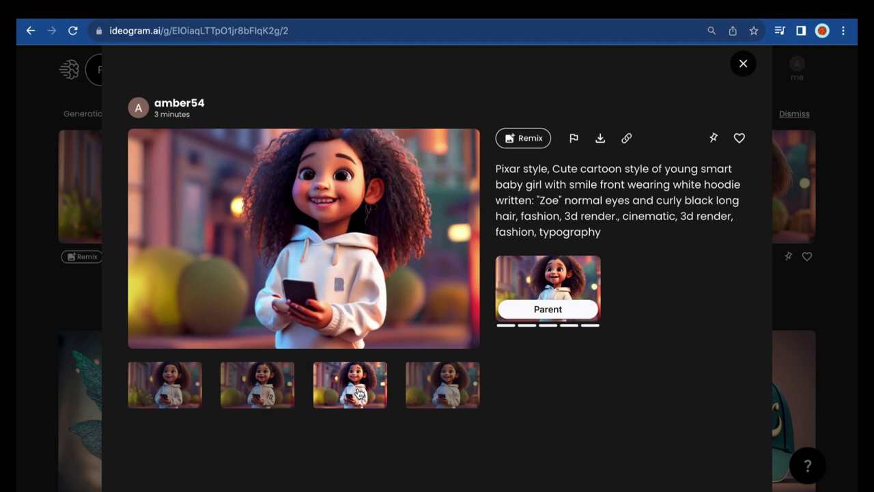
click(573, 277)
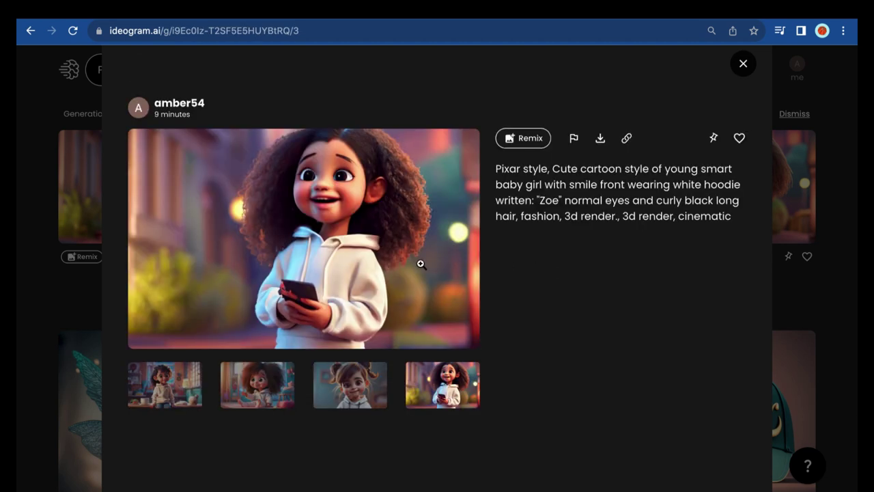
- Like the parent baby girl image and browse the profile's Generated images
click(740, 139)
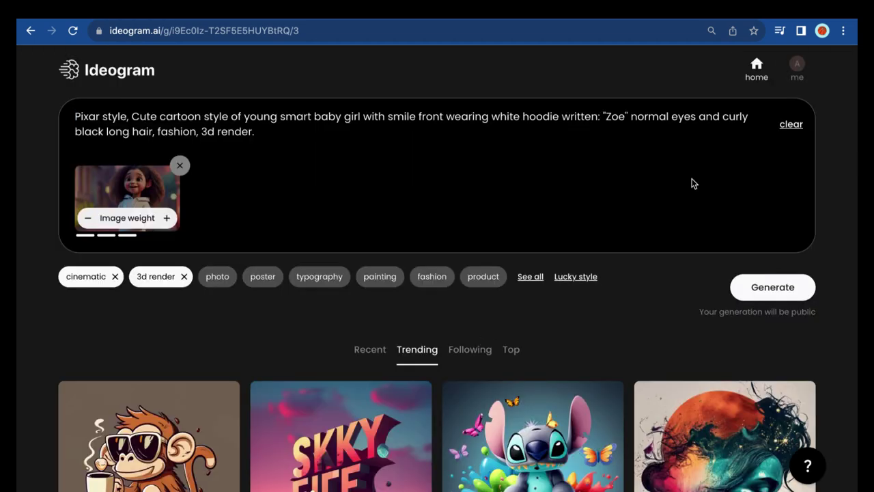
click(799, 68)
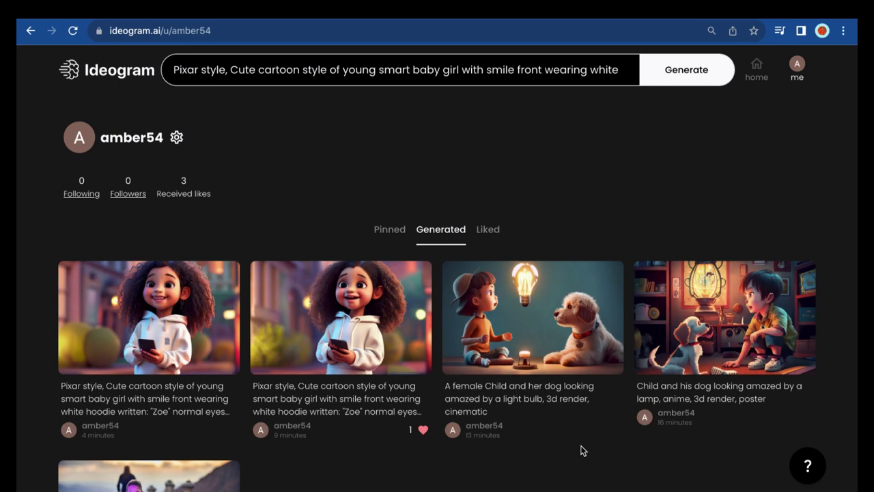
scroll(500, 471, down, 3)
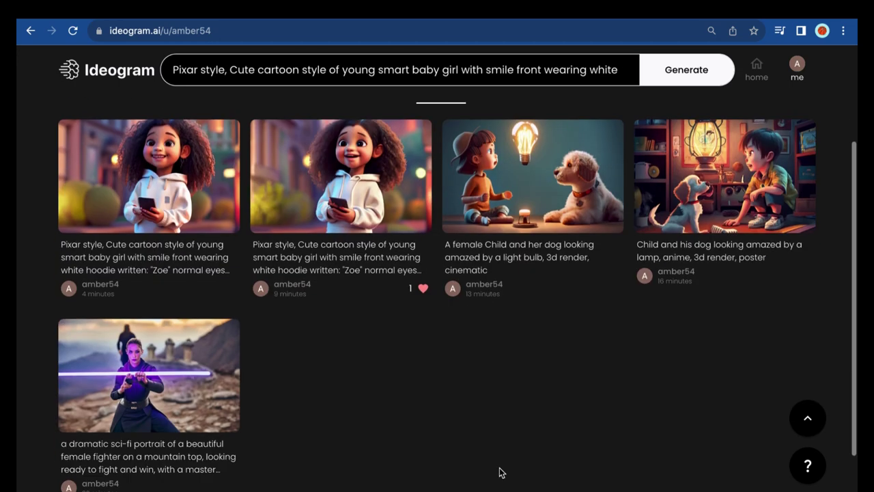
scroll(501, 472, up, 3)
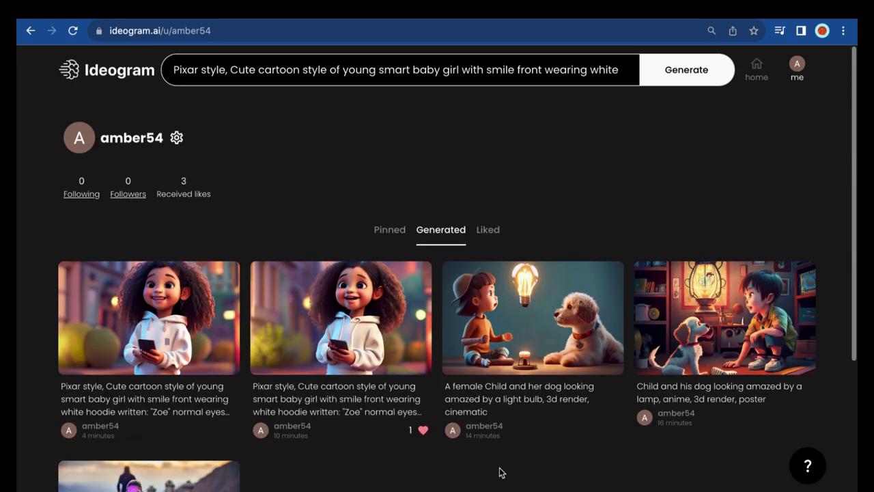
- Return to the home feed and scroll down through the community creations
mouse_move(220, 388)
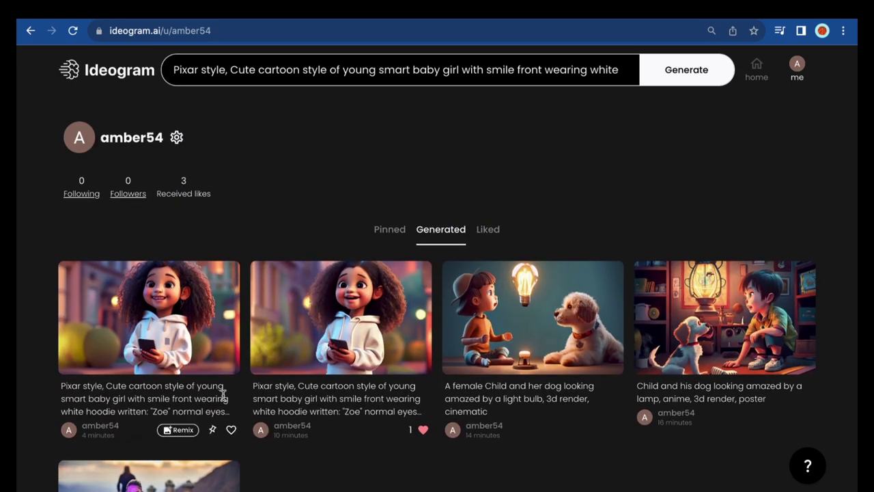
mouse_move(269, 436)
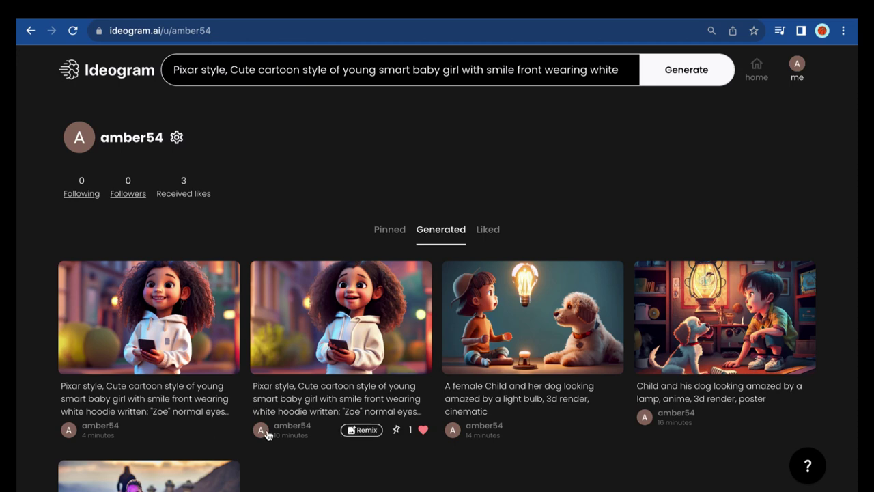
key(alt+Left)
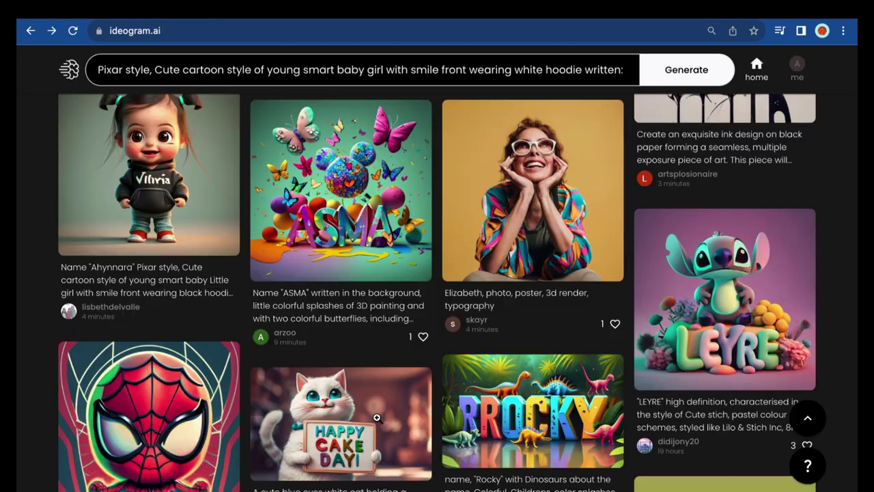
scroll(377, 417, down, 5)
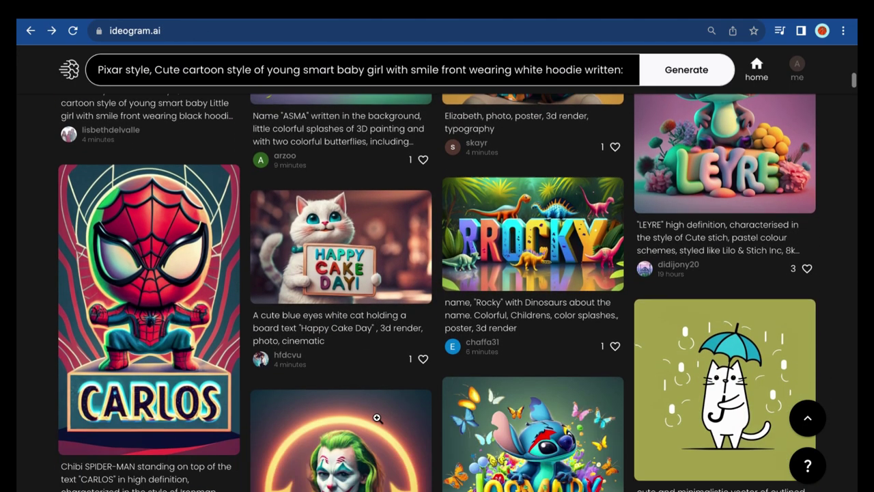
scroll(376, 418, down, 3)
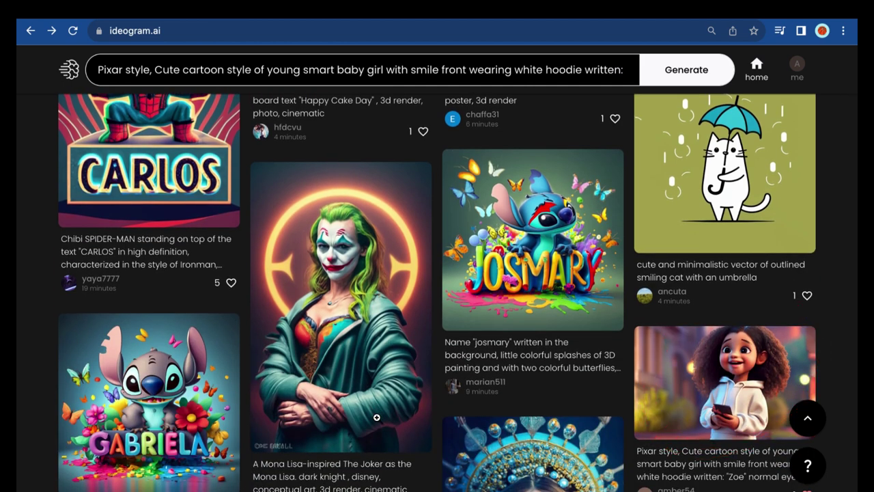
scroll(377, 417, down, 4)
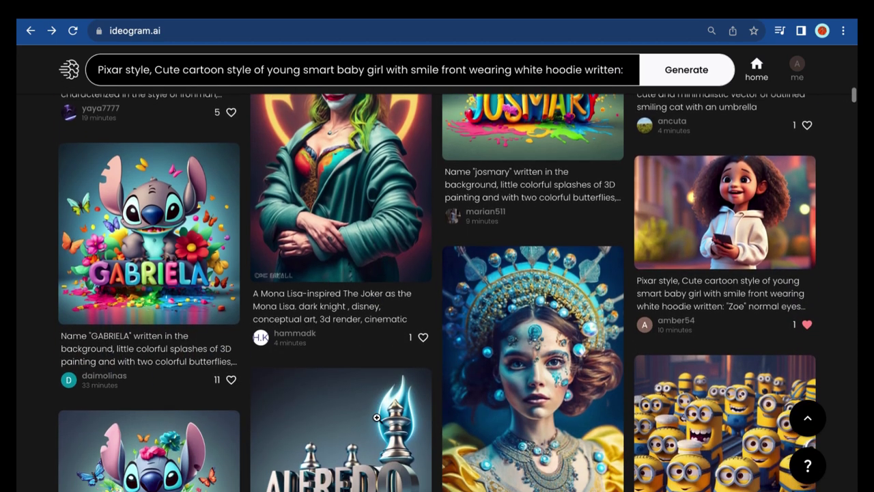
scroll(377, 417, down, 1)
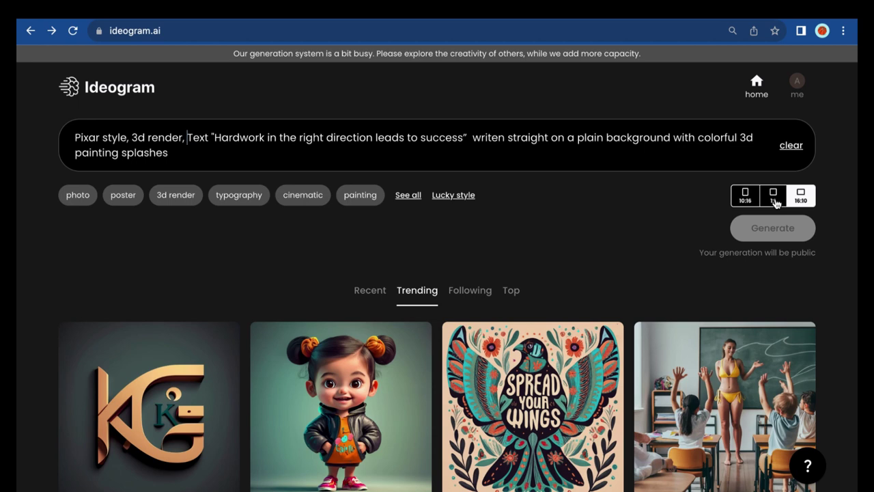
- Generate four 1:1 square images of the 'Hardwork… leads to success' text with typography and fashion styles
click(775, 202)
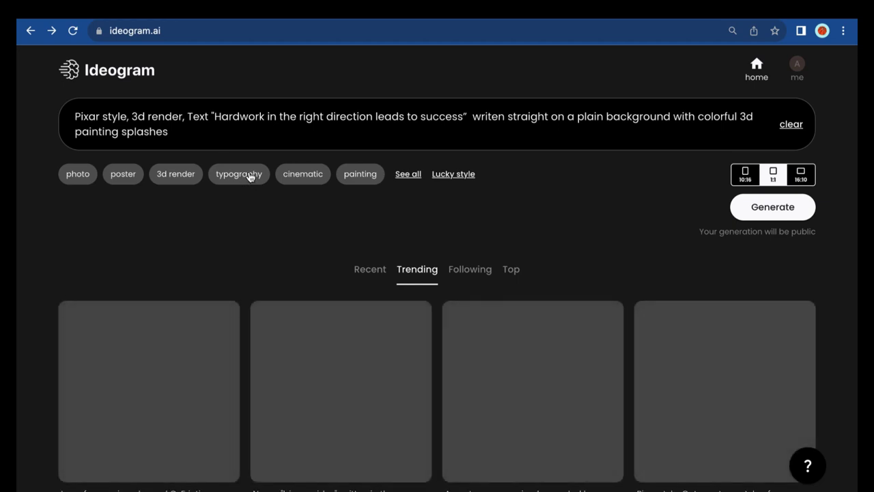
click(242, 176)
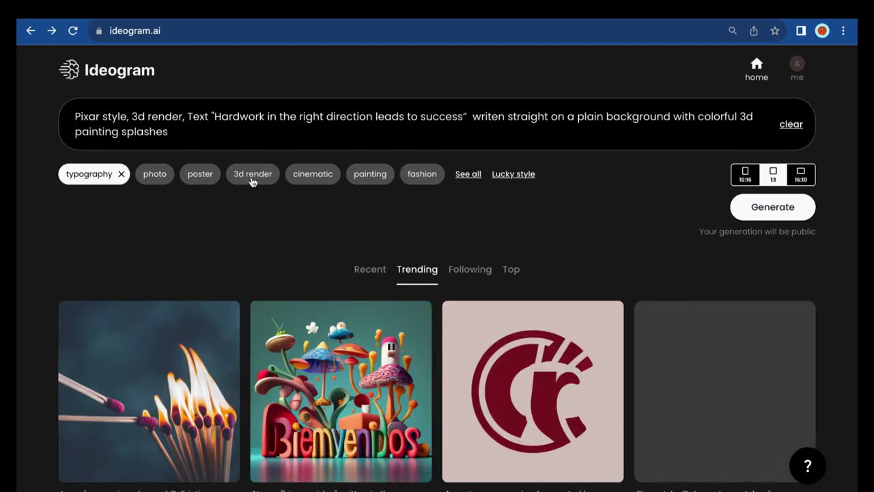
click(423, 178)
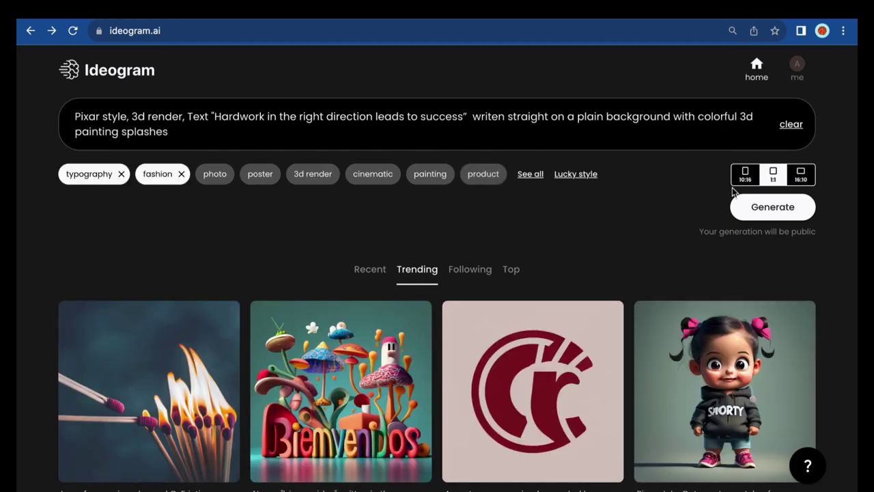
click(778, 212)
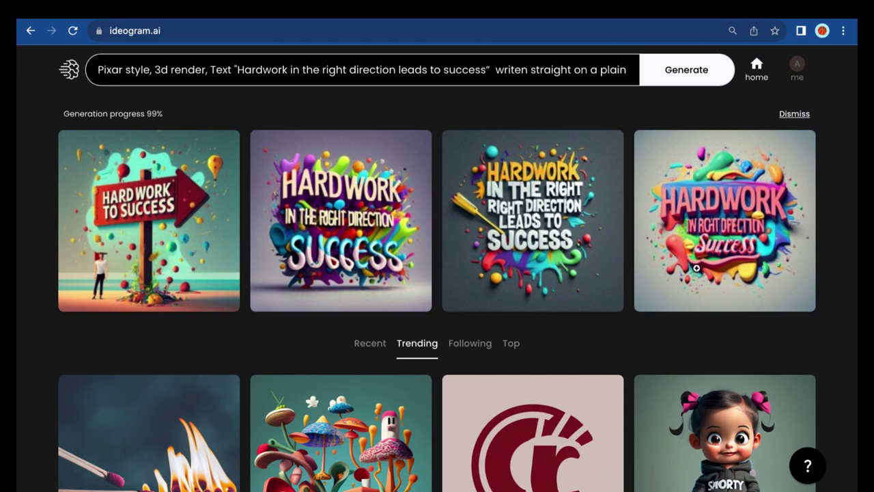
- Open the third Hardwork image and view it at full size
click(593, 288)
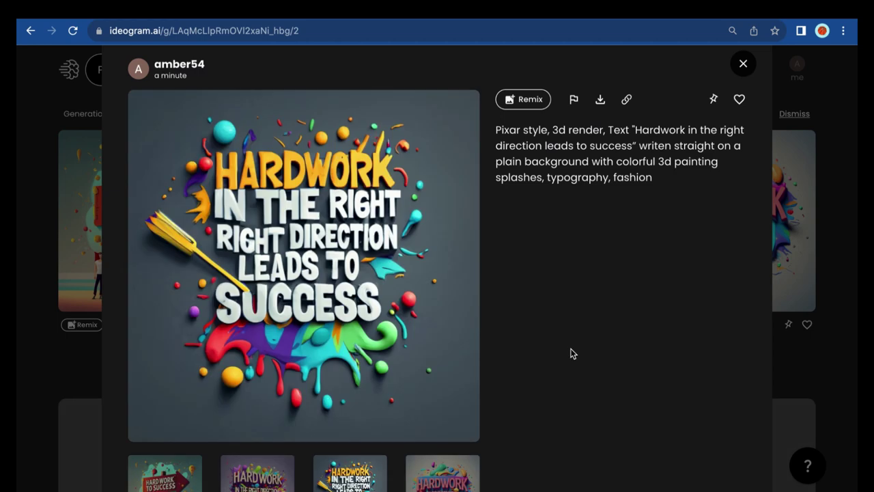
click(452, 330)
key(ctrl+w)
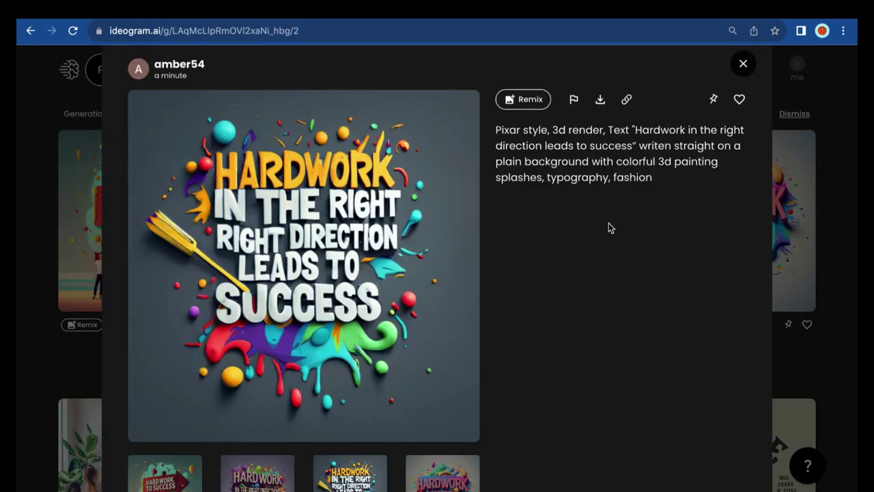
- Save the Hardwork image to Downloads, like it, and go to the profile page
click(600, 101)
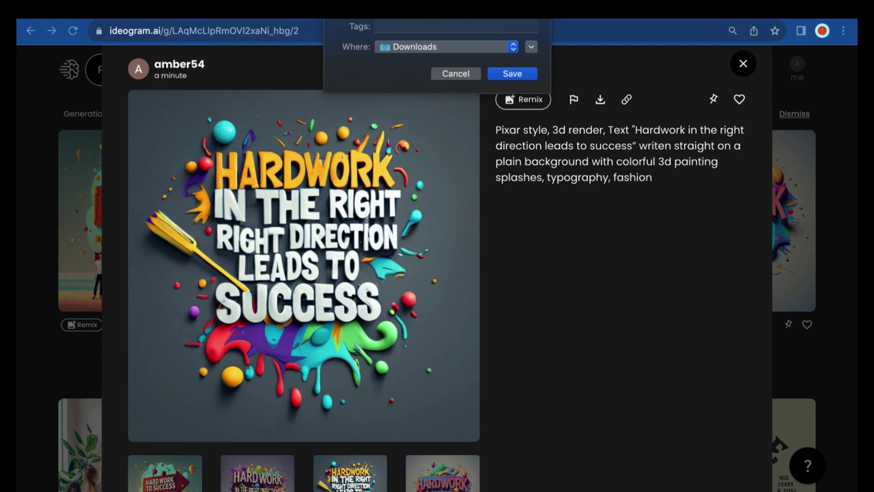
click(517, 77)
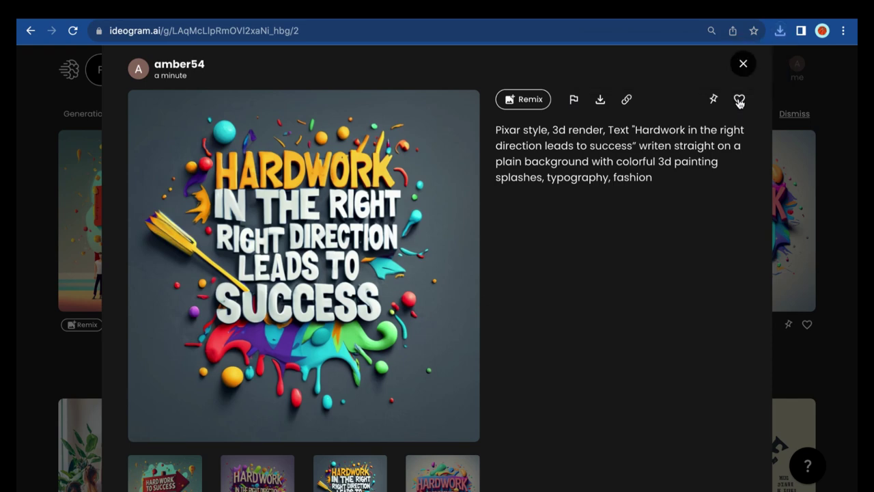
click(739, 99)
click(742, 63)
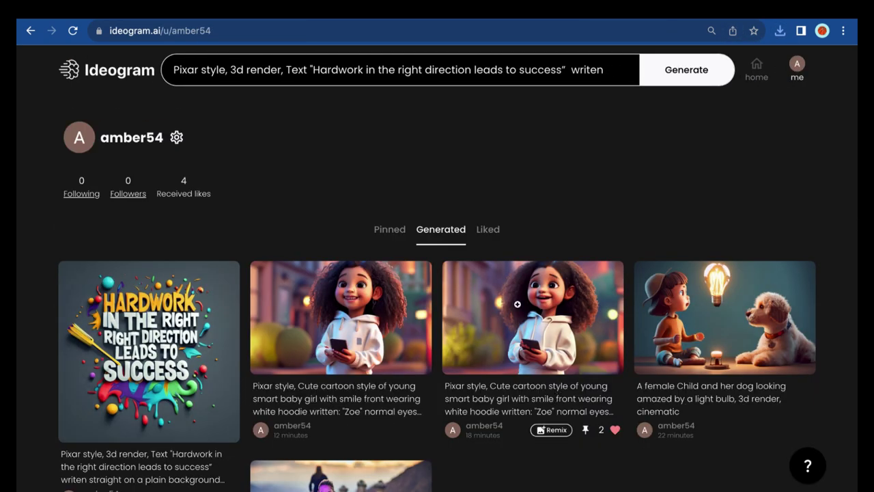
- Open the earlier baby girl image and download it
click(518, 304)
click(600, 139)
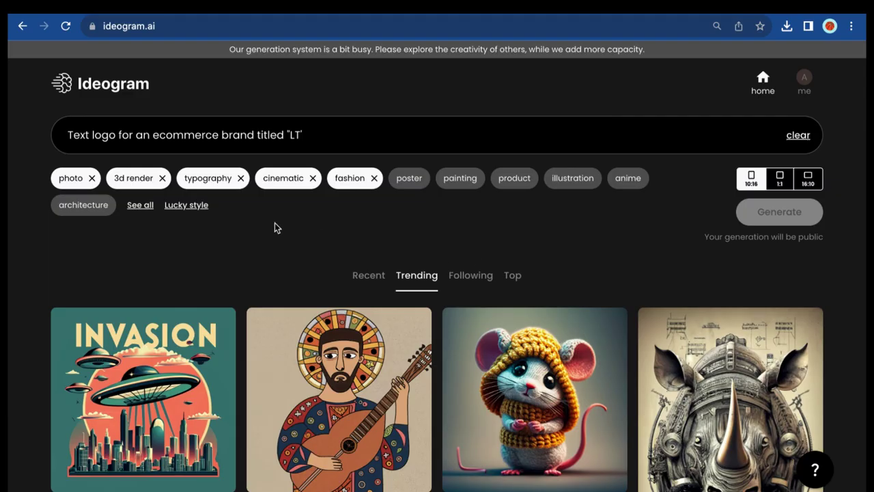
- Generate the 'LT' ecommerce logo with Lucky-picked styles and open the second result
click(140, 205)
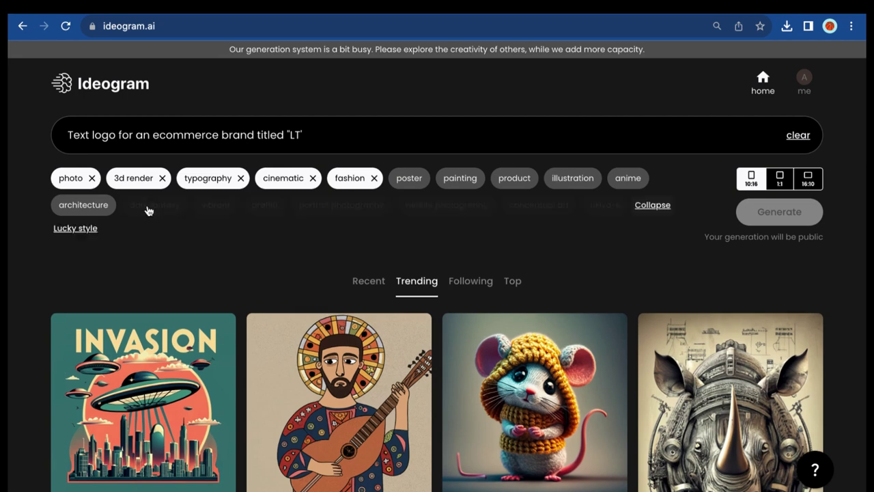
click(89, 233)
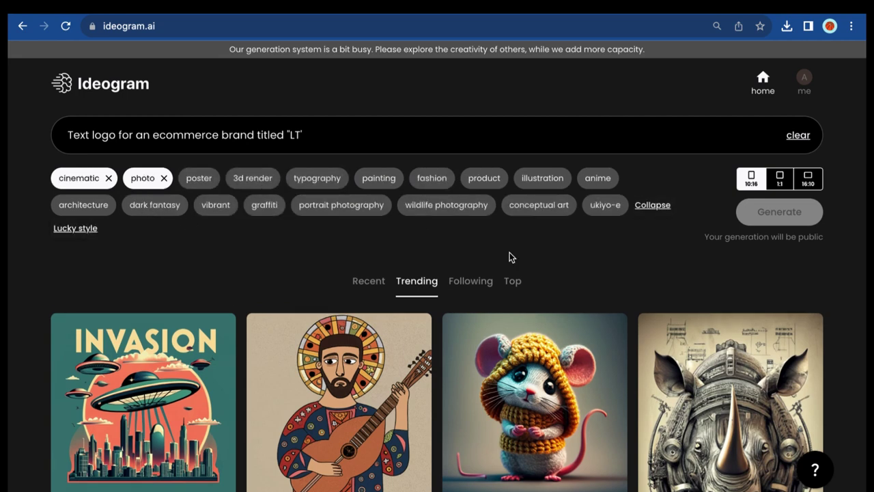
scroll(509, 256, down, 1)
click(779, 190)
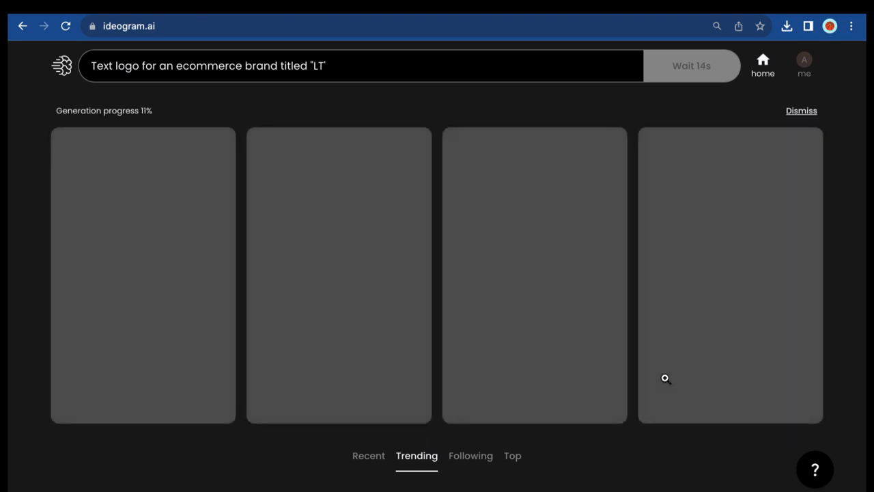
scroll(799, 341, down, 9)
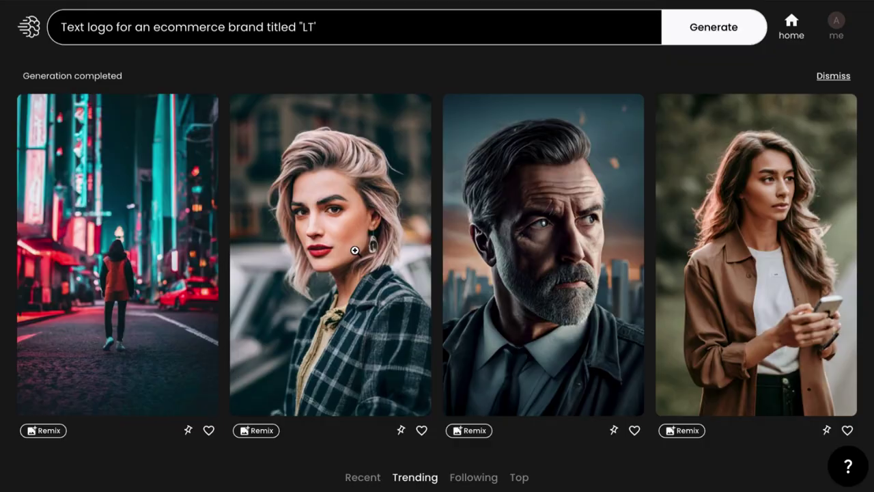
click(354, 251)
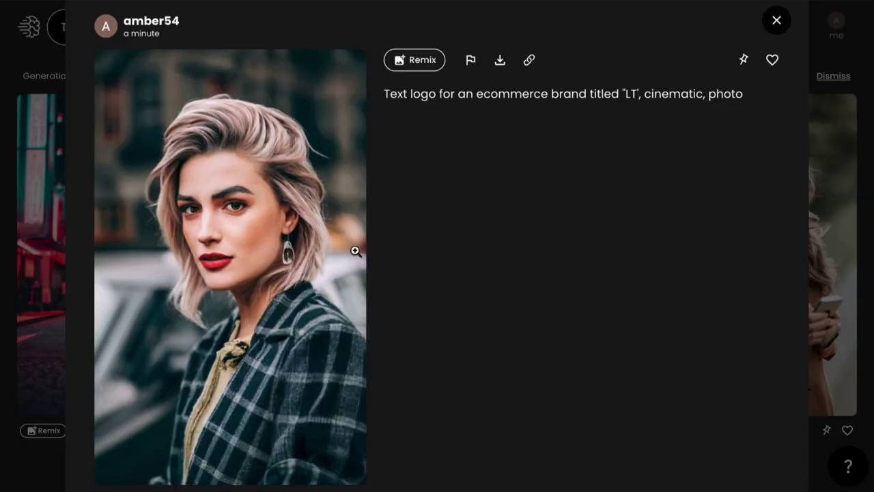